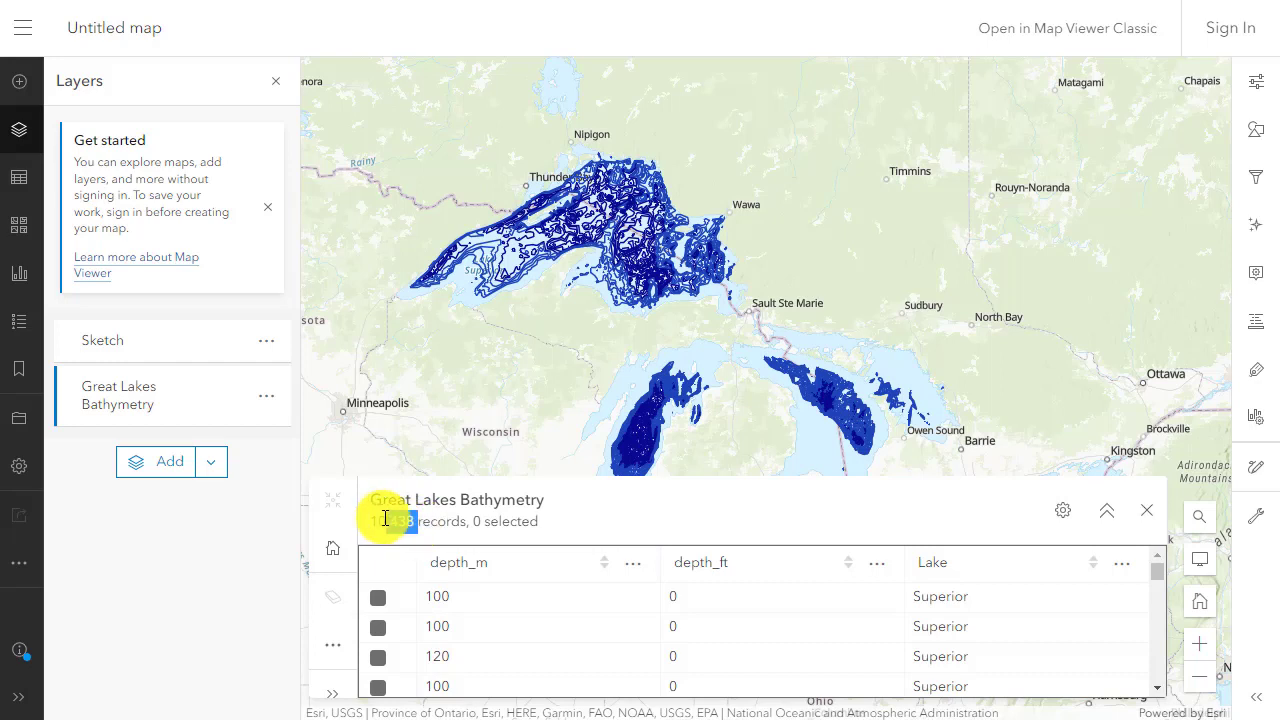
# - Check the record count in the Great Lakes Bathymetry attribute table, close the table and look over the mapped lakes
pyautogui.doubleClick(375, 520)
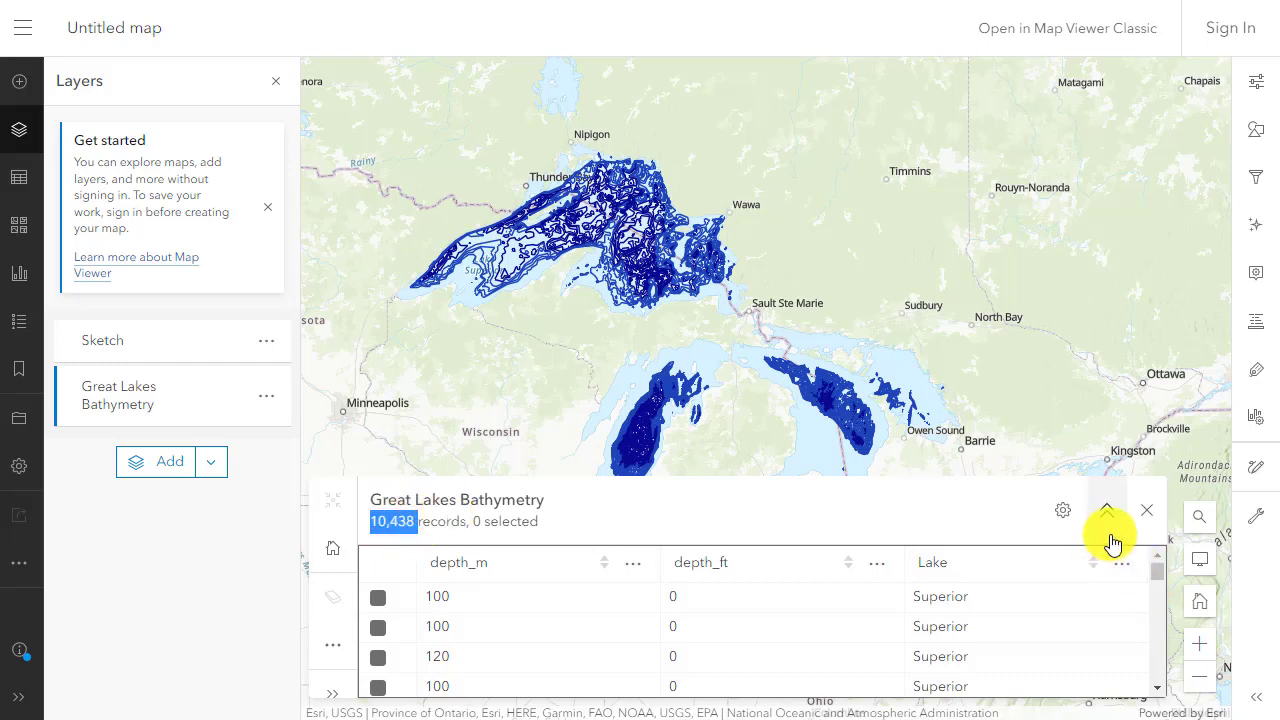
pyautogui.click(1146, 511)
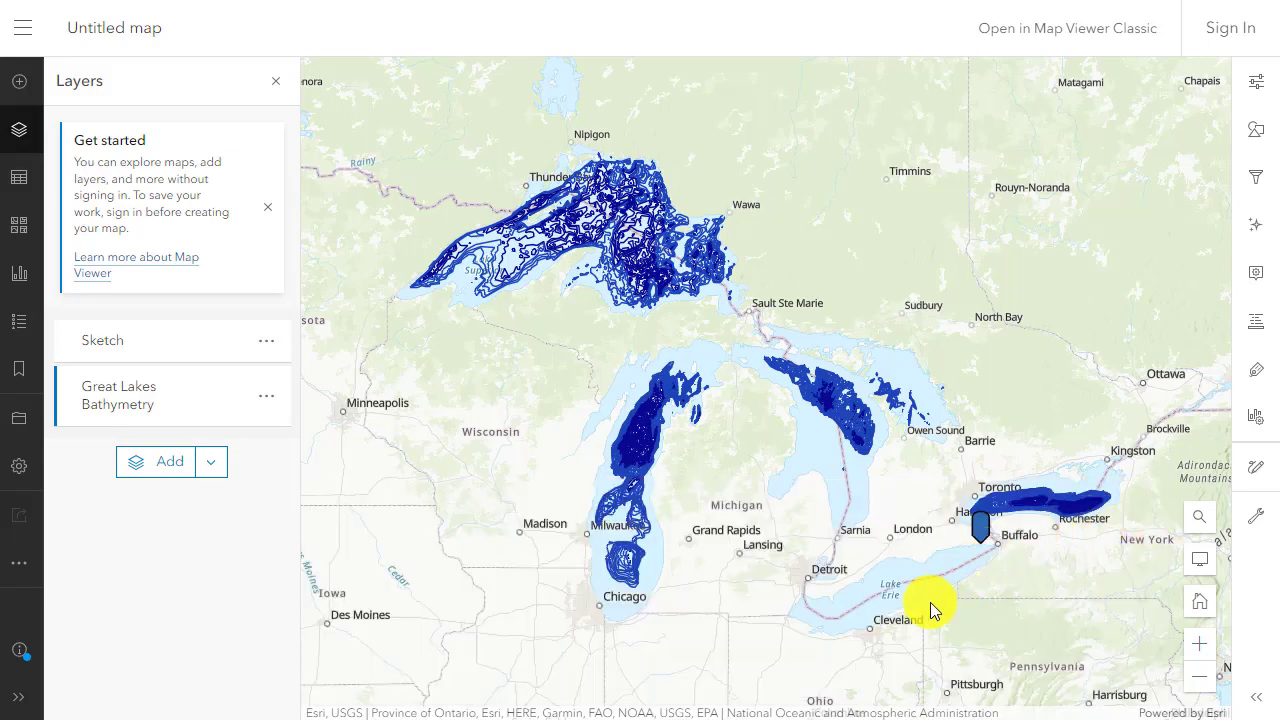
pyautogui.scroll(2, 928, 602)
pyautogui.scroll(-2, 920, 565)
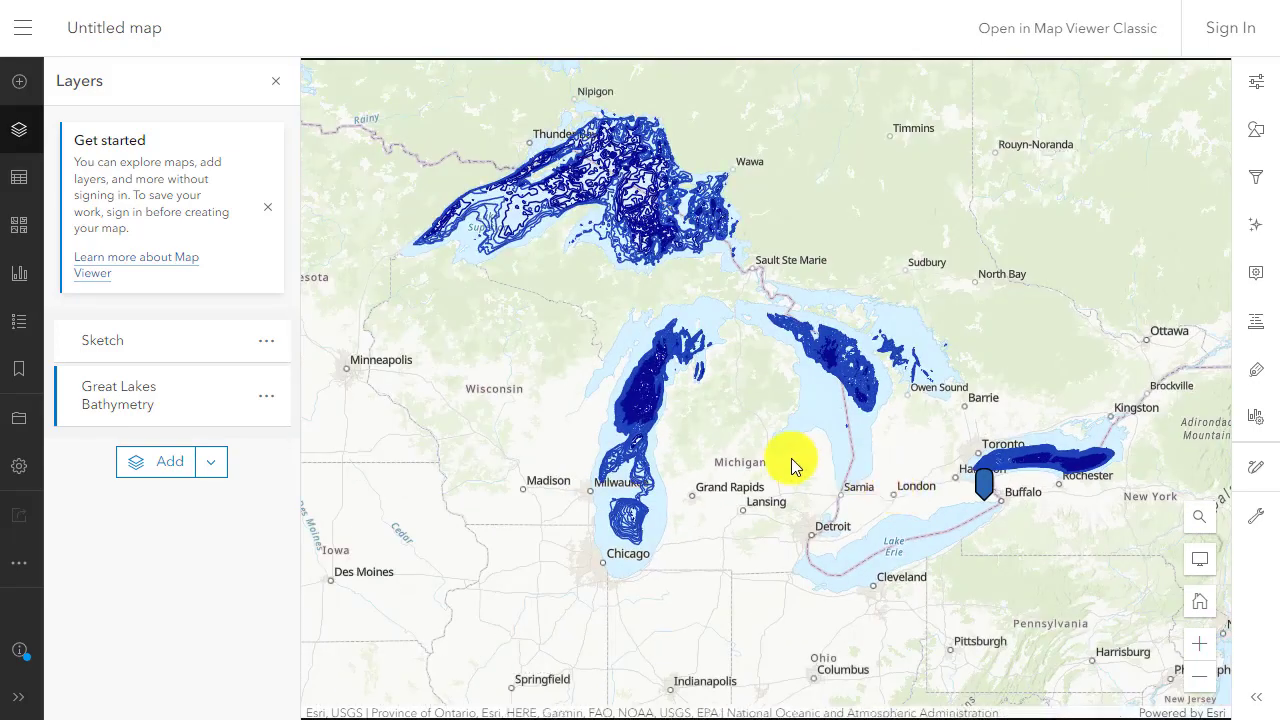
pyautogui.moveTo(792, 462); pyautogui.dragTo(697, 470)
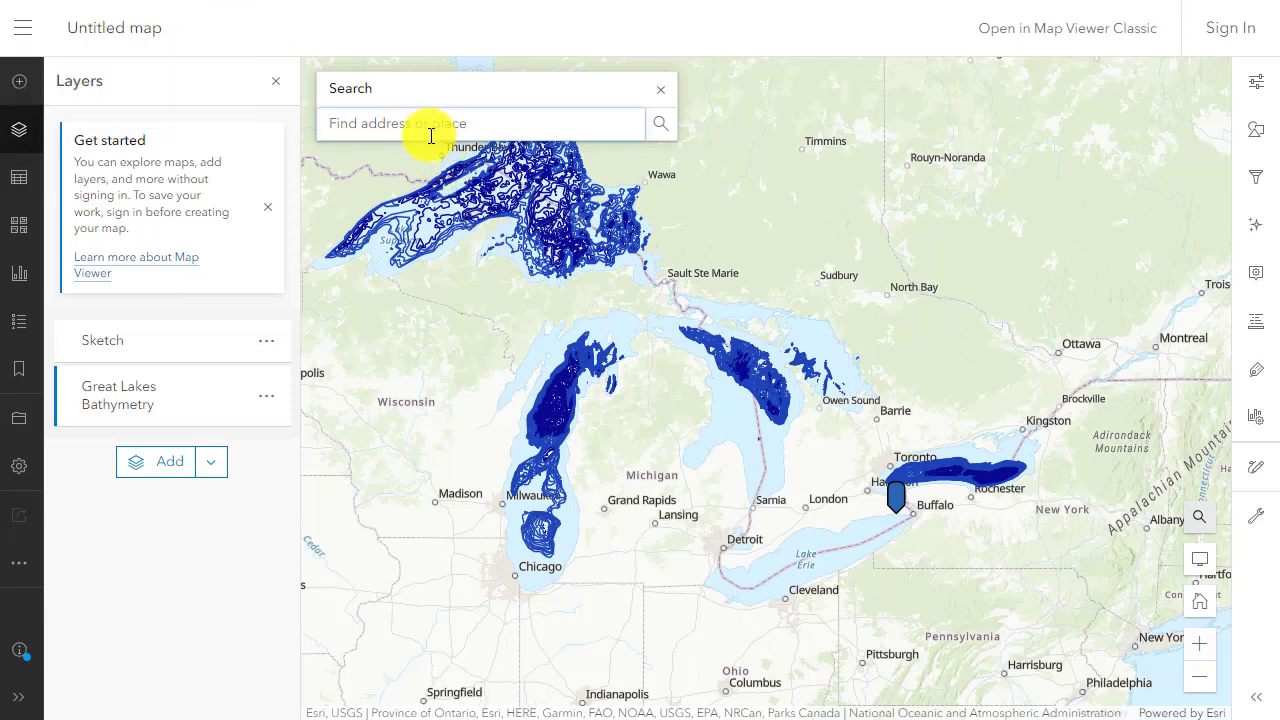
# - Search the map for the coordinates -85.11017, 46.998500 and add the found location to the existing Sketch layer
pyautogui.click(429, 128)
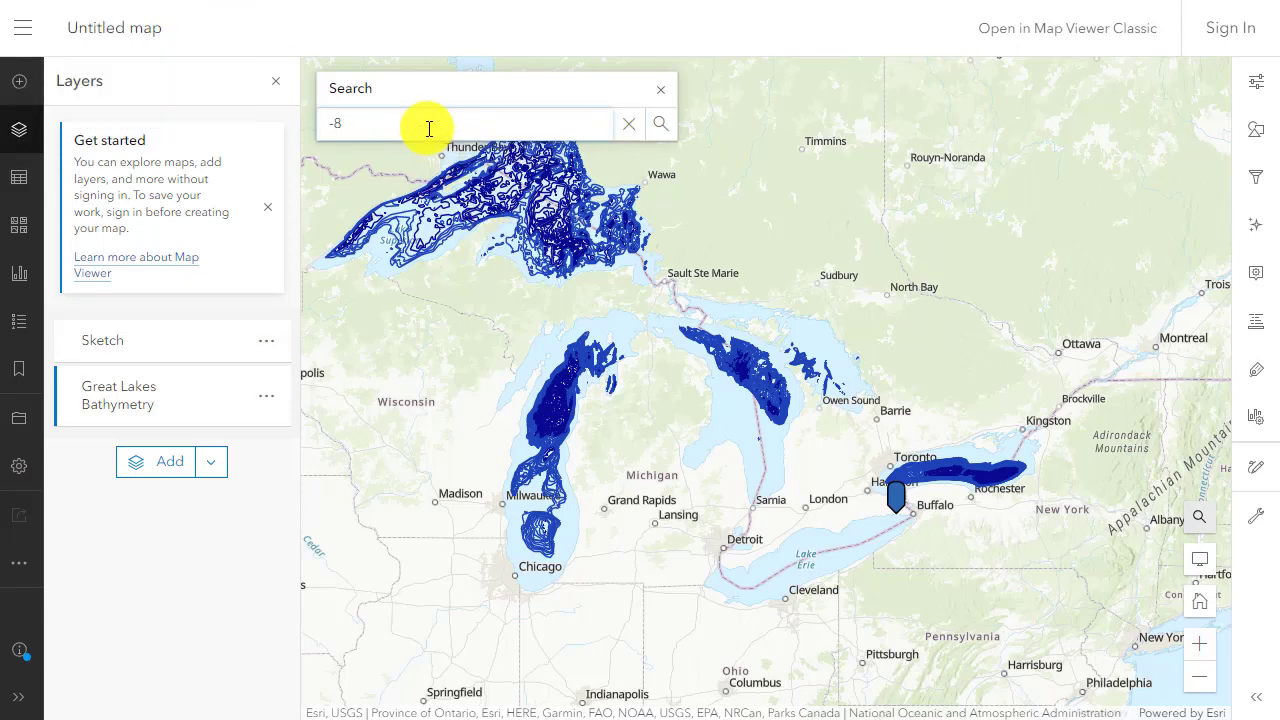
pyautogui.write('-85,11')
pyautogui.press('BackSpace')
pyautogui.press('BackSpace')
pyautogui.press('BackSpace')
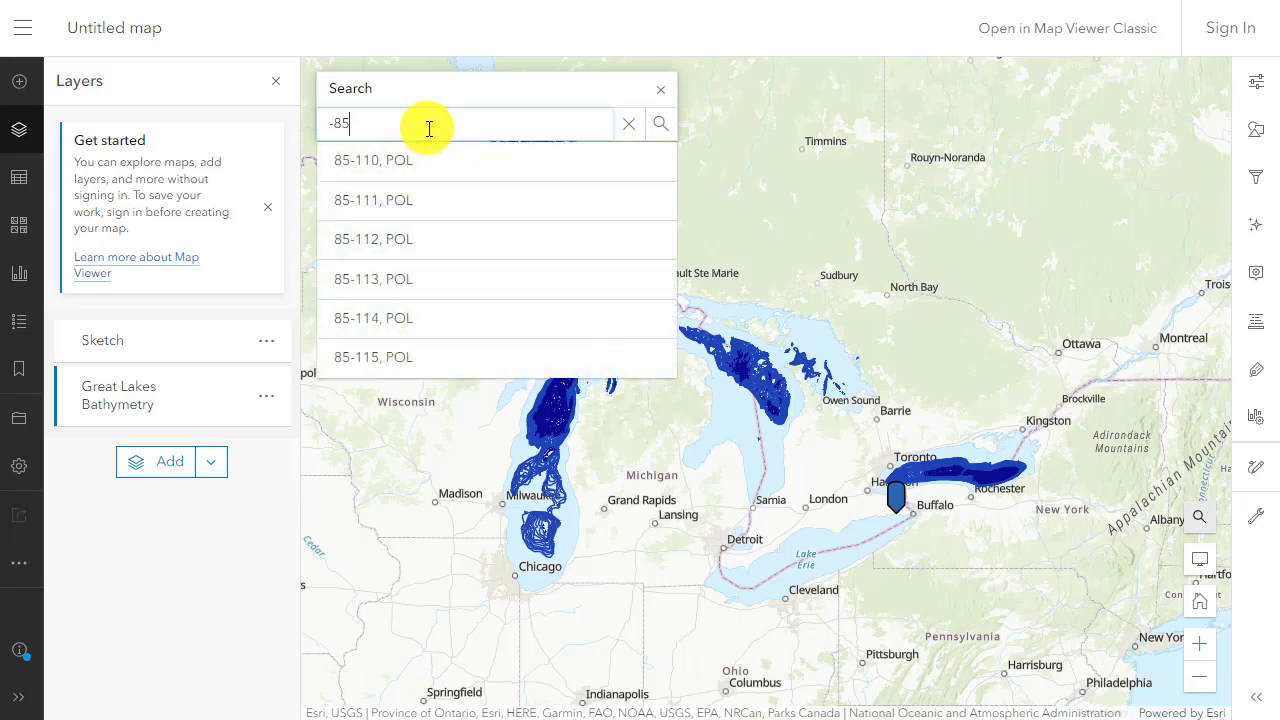
pyautogui.write('.110')
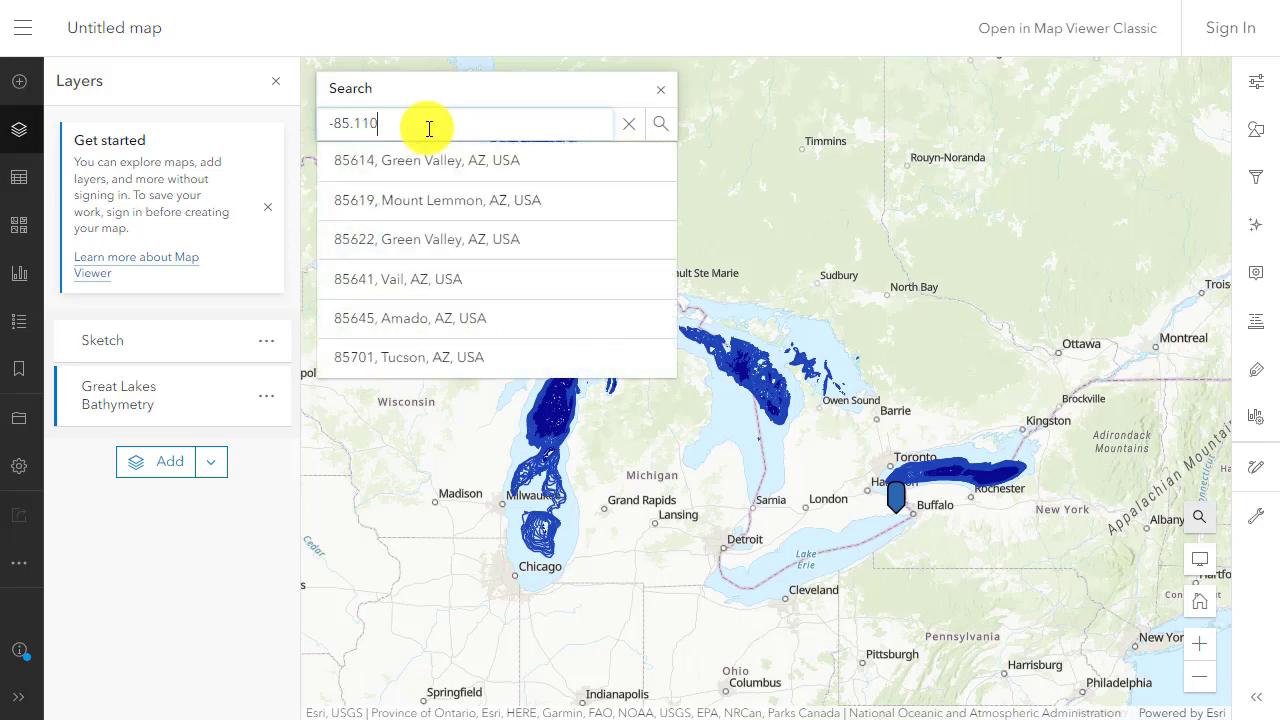
pyautogui.write('17,')
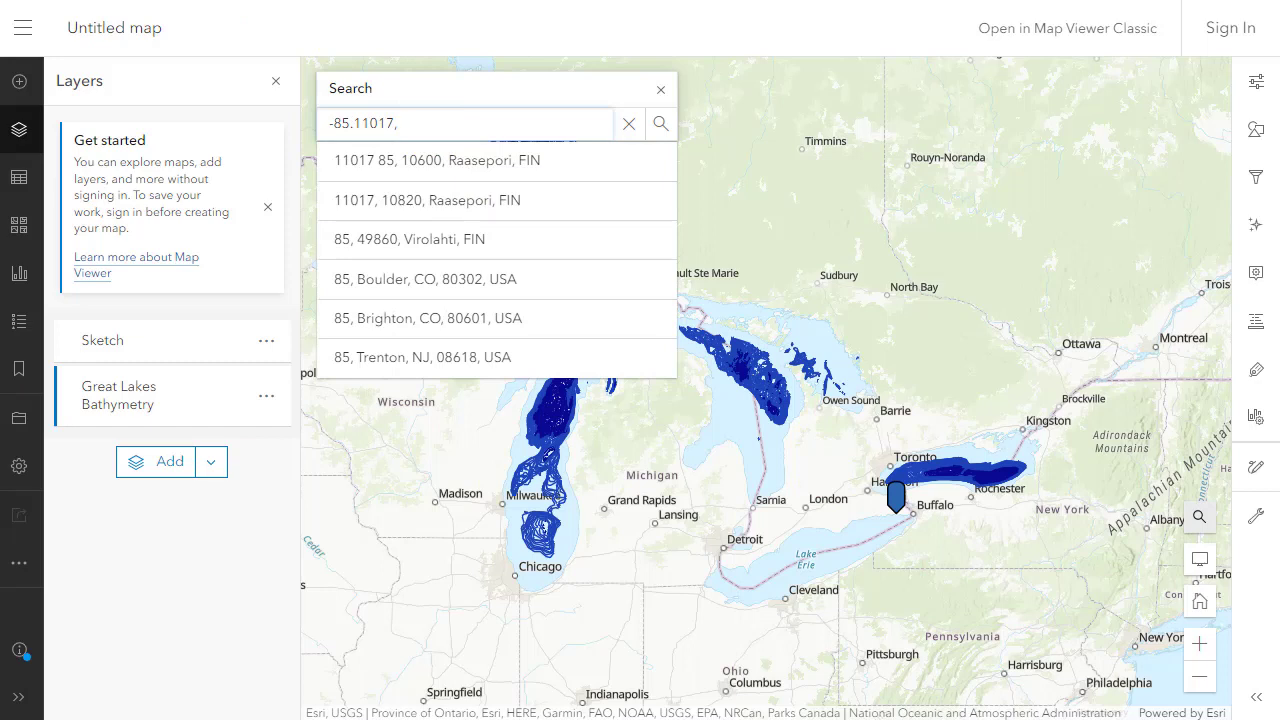
pyautogui.write('46.998500')
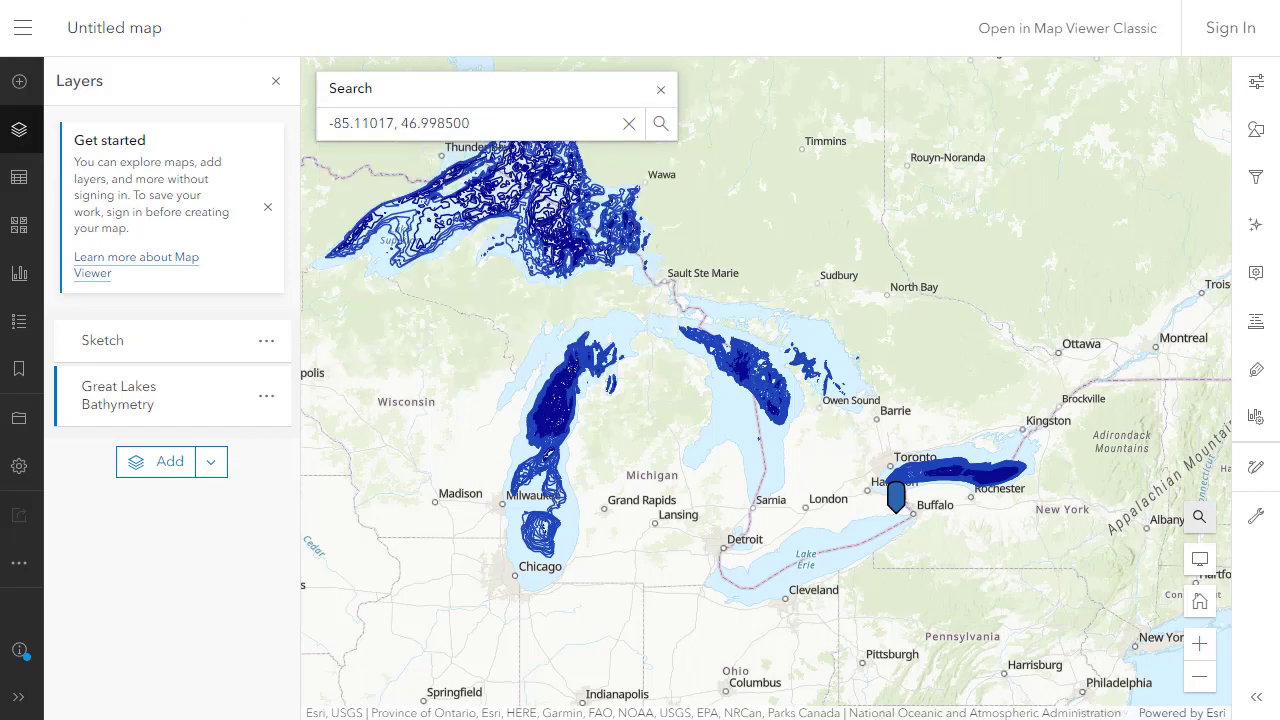
pyautogui.click(655, 126)
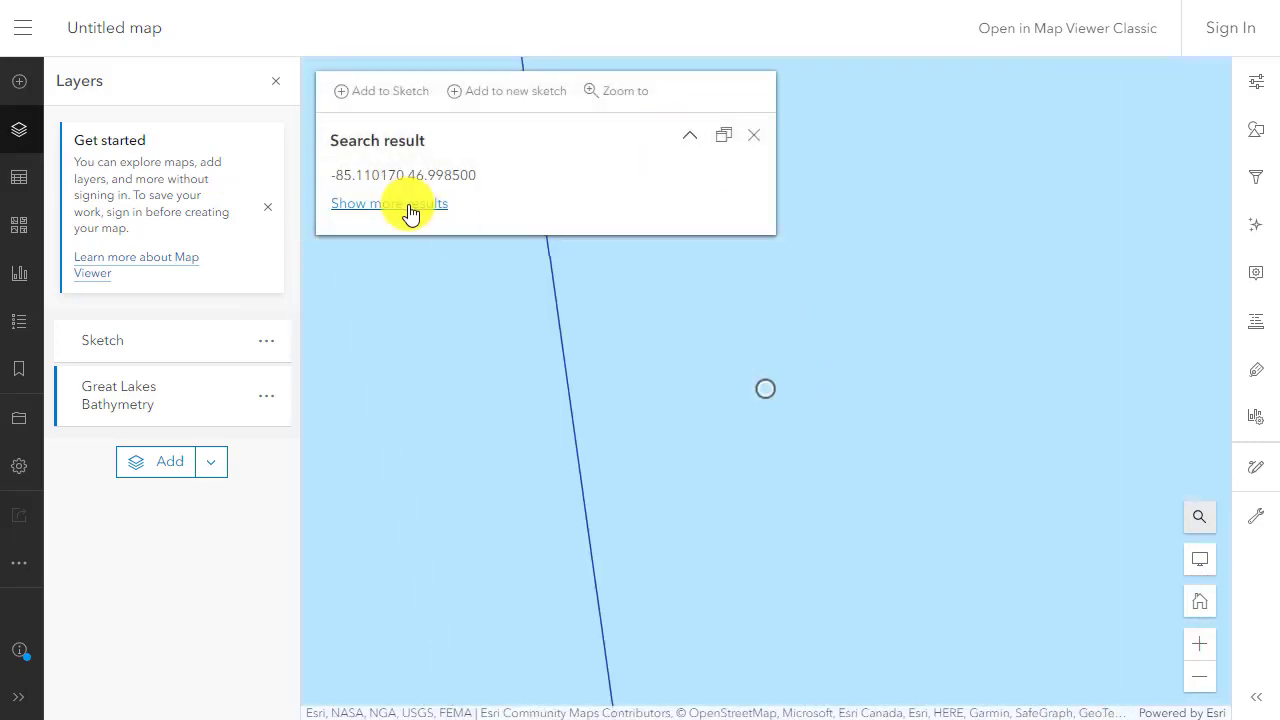
pyautogui.click(416, 100)
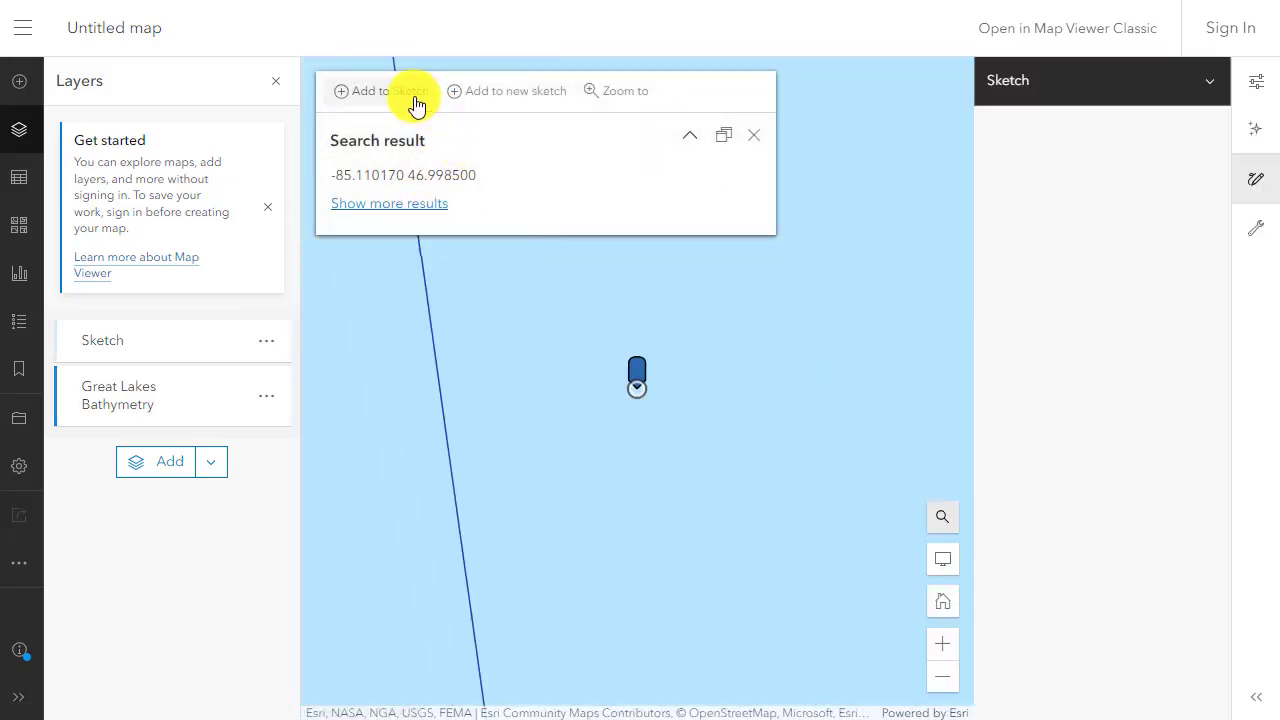
# - Examine the depth contours around the new sketch point in eastern Lake Superior and close the sketch settings
pyautogui.scroll(-3, 752, 481)
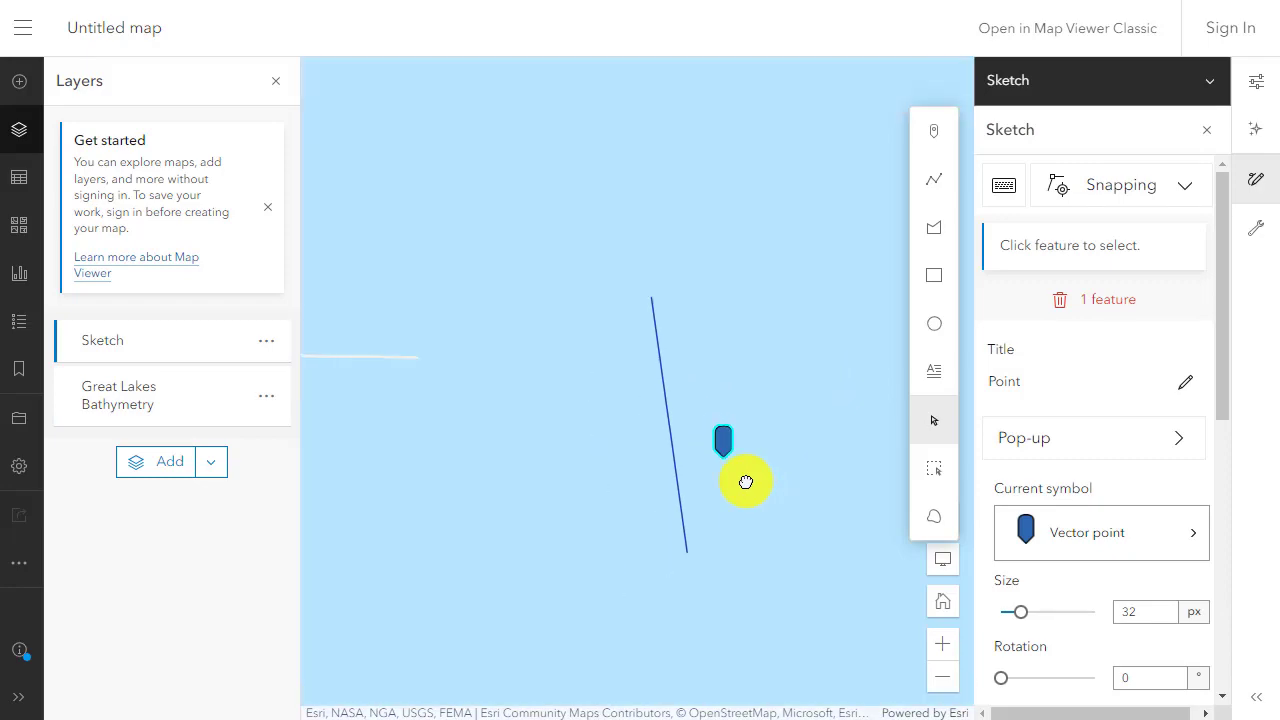
pyautogui.scroll(-2, 694, 453)
pyautogui.scroll(-4, 694, 453)
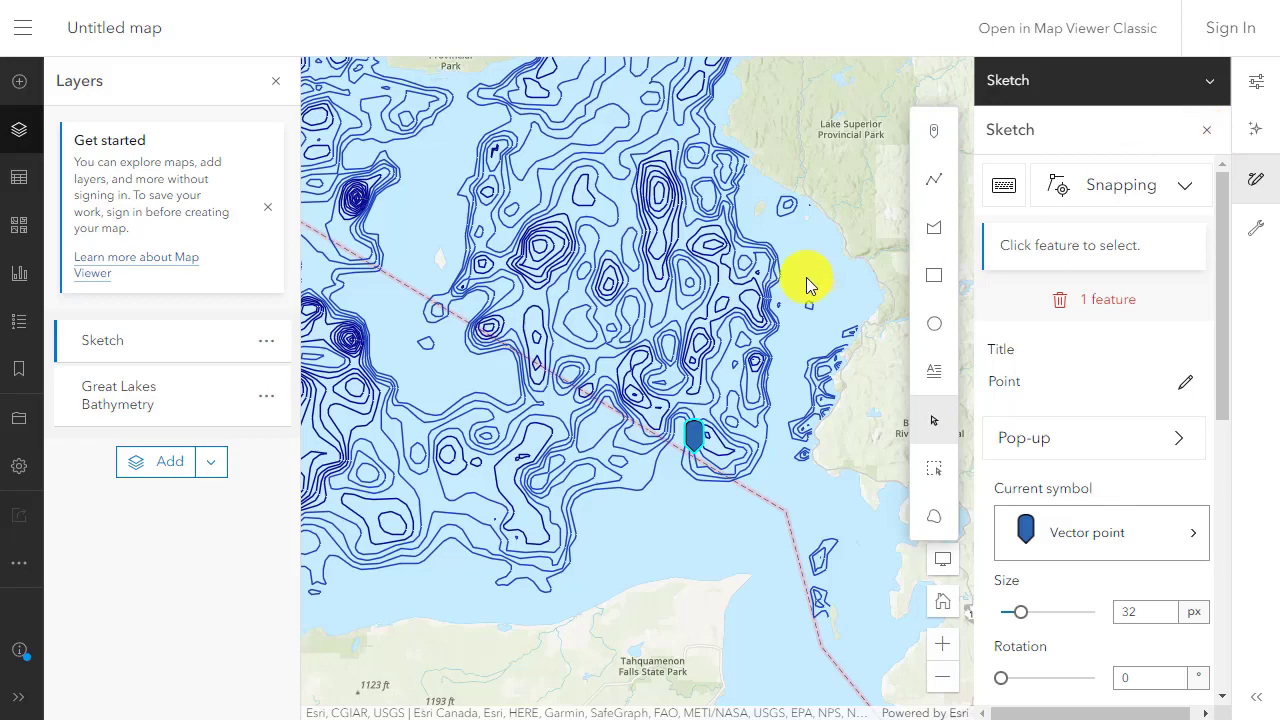
pyautogui.scroll(-1, 805, 284)
pyautogui.scroll(1, 768, 376)
pyautogui.scroll(3, 740, 352)
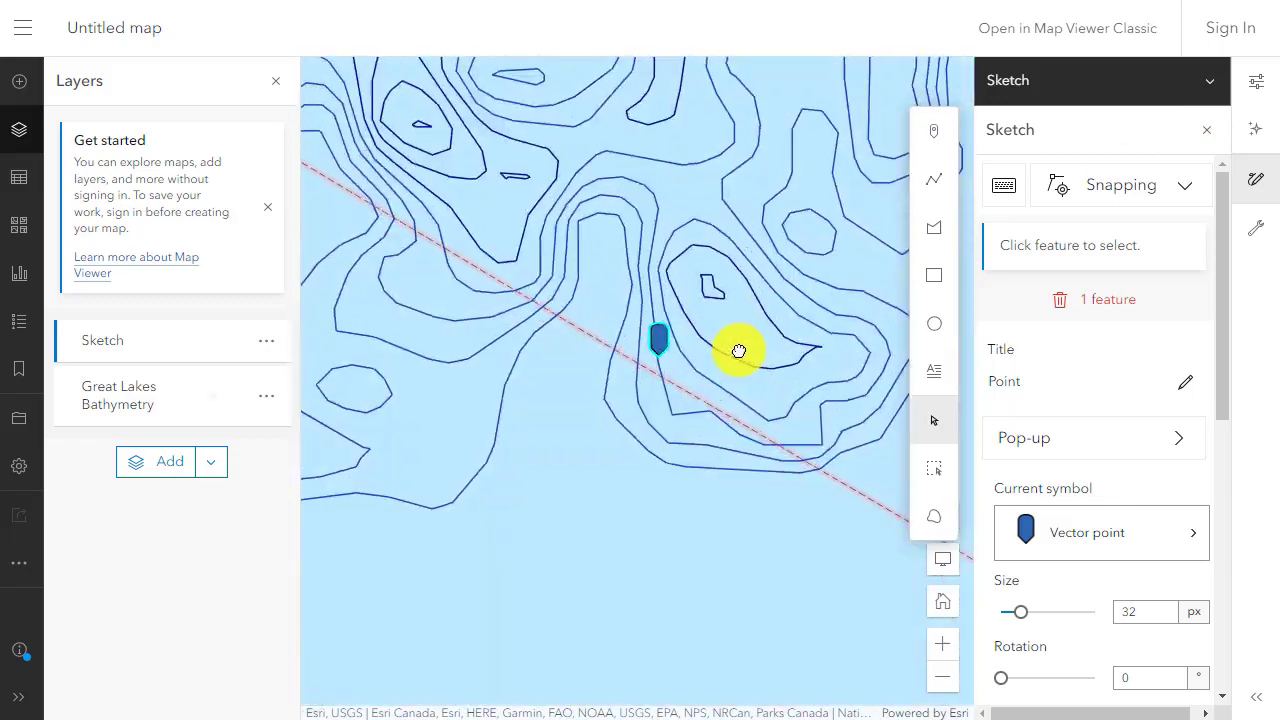
pyautogui.scroll(-3, 608, 367)
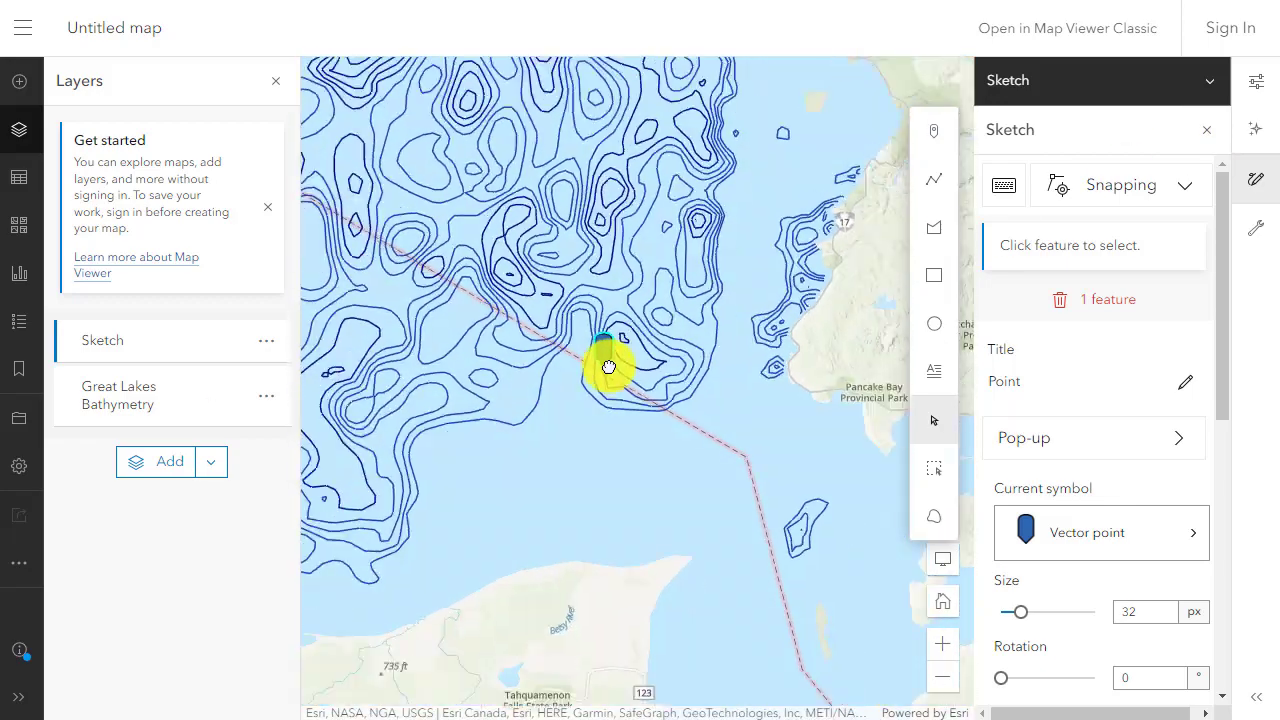
pyautogui.scroll(1, 608, 367)
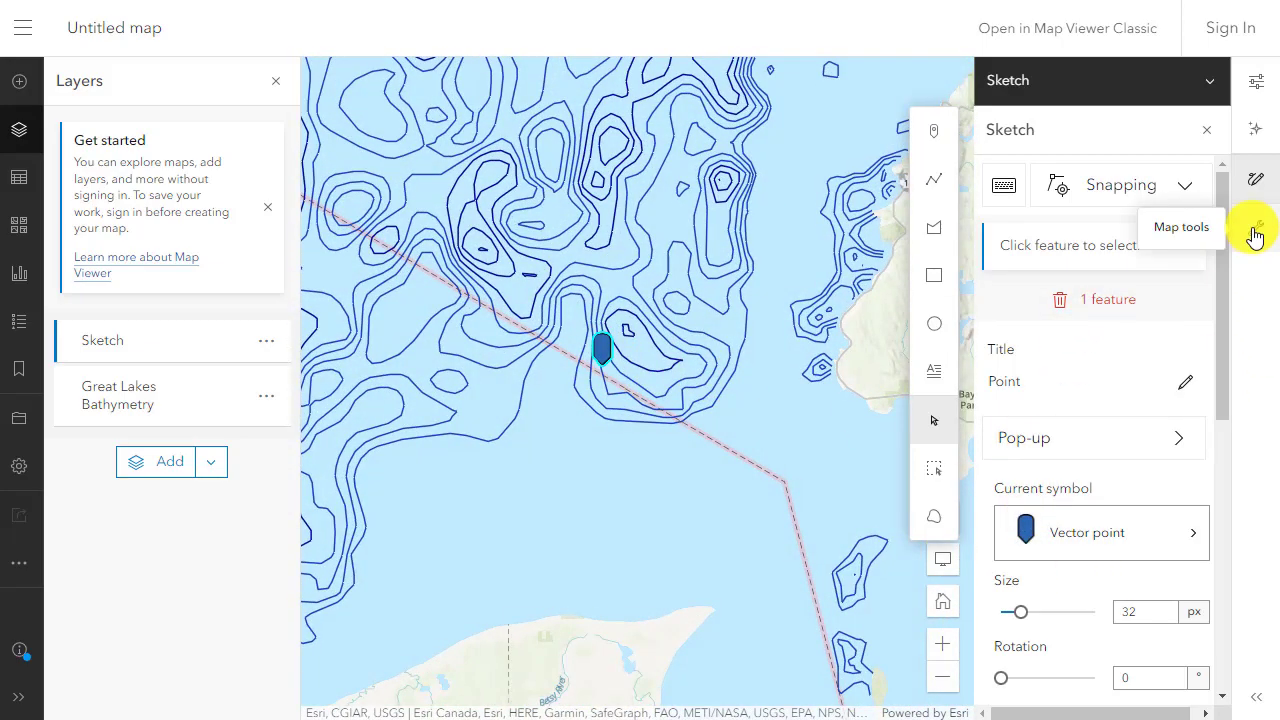
pyautogui.click(1207, 131)
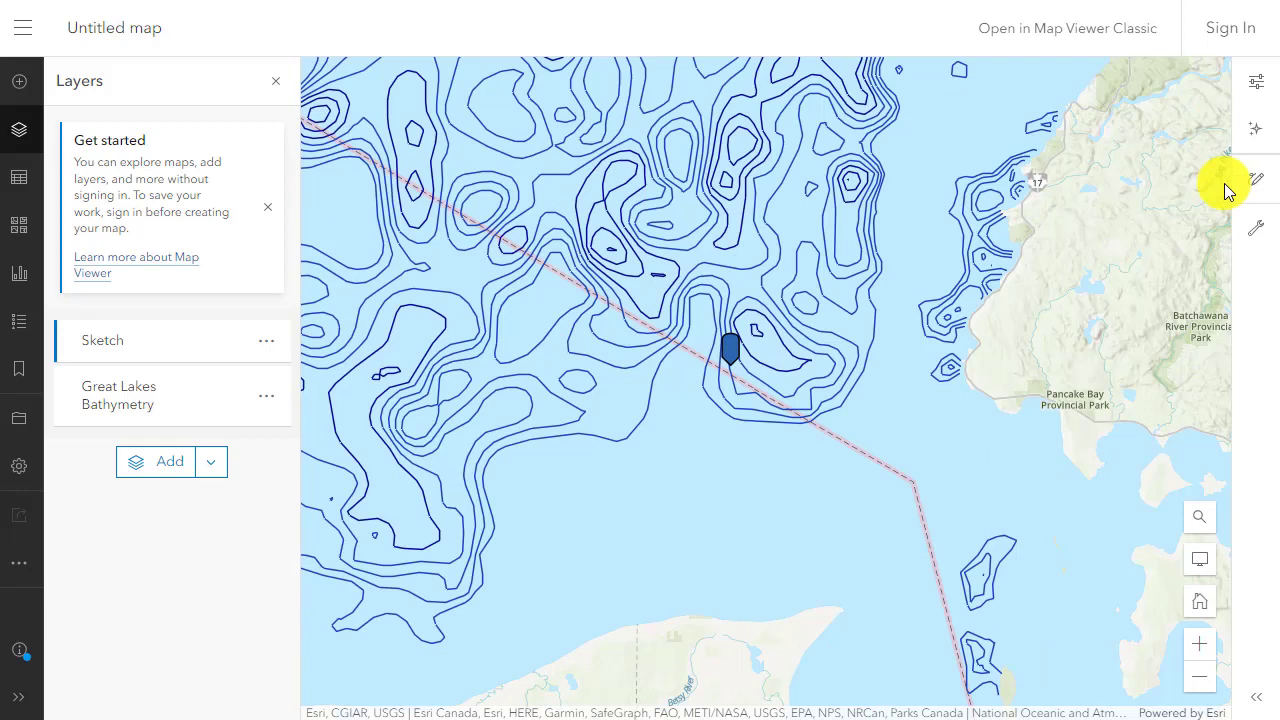
# - Measure the distance from the sketch point eastward across the contours and display measurements in metric units
pyautogui.click(1256, 238)
pyautogui.click(1205, 238)
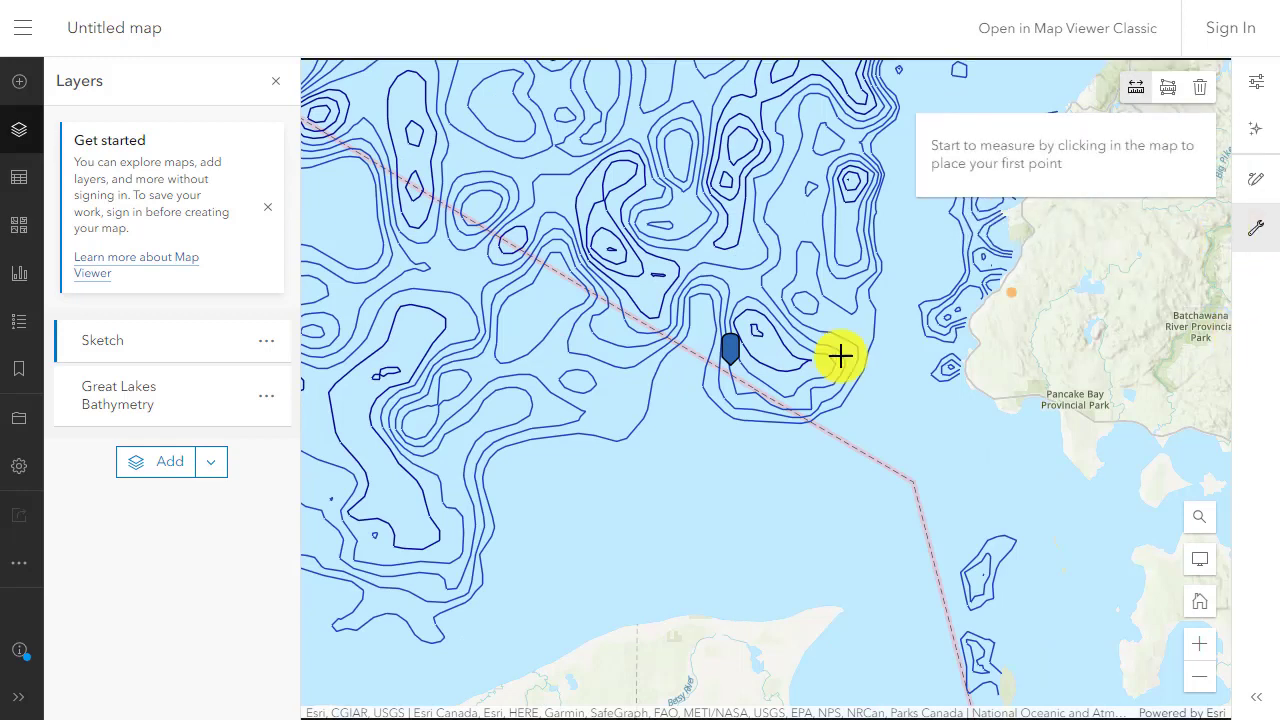
pyautogui.click(731, 354)
pyautogui.doubleClick(900, 353)
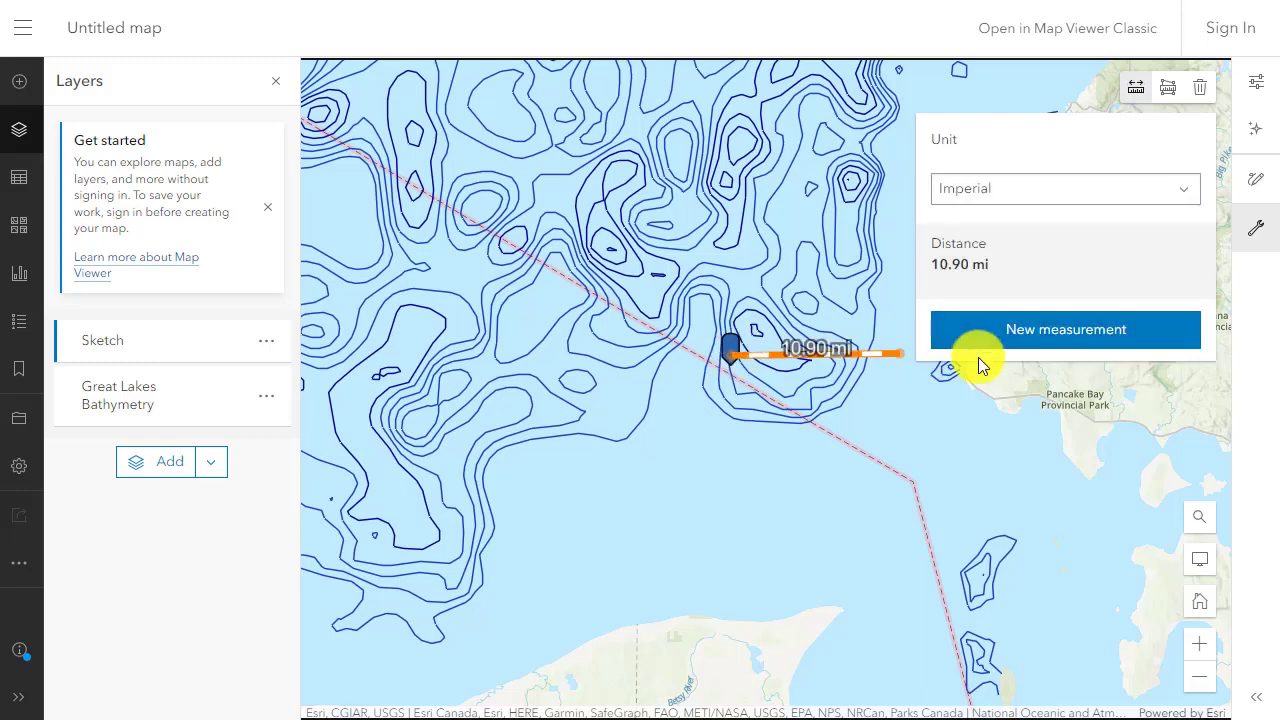
pyautogui.click(966, 195)
pyautogui.click(970, 213)
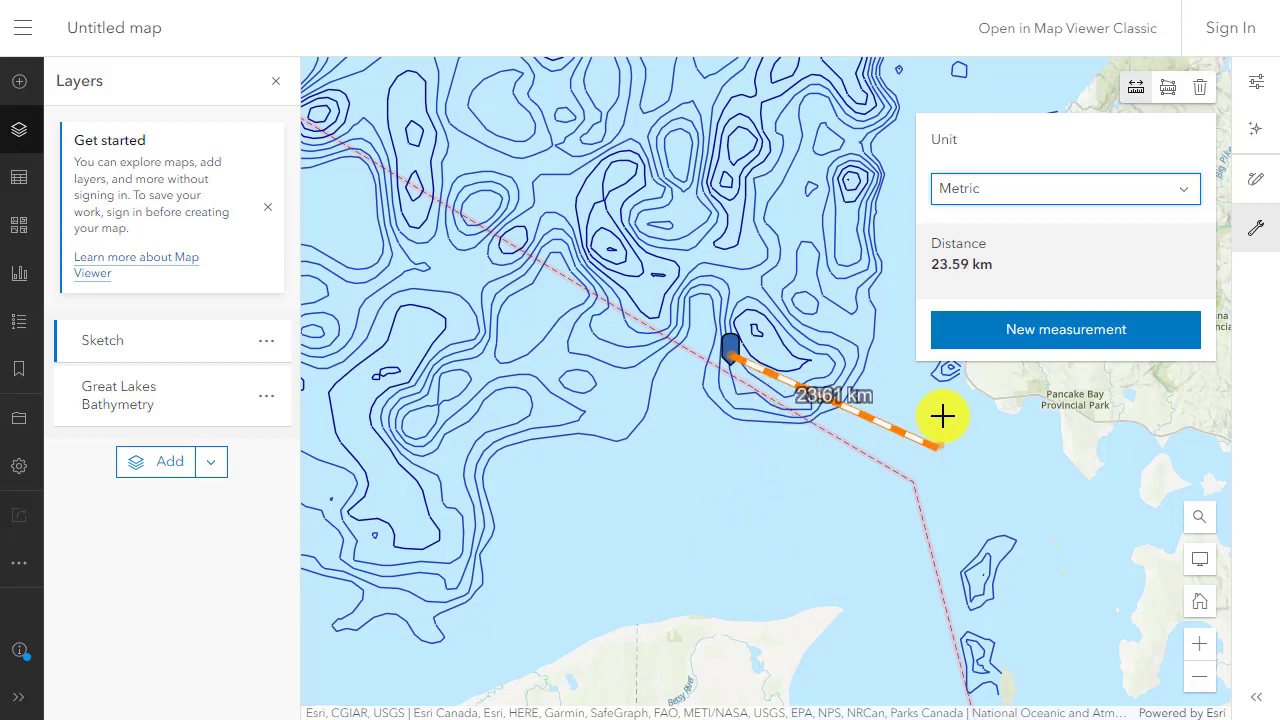
pyautogui.moveTo(874, 466); pyautogui.dragTo(760, 561)
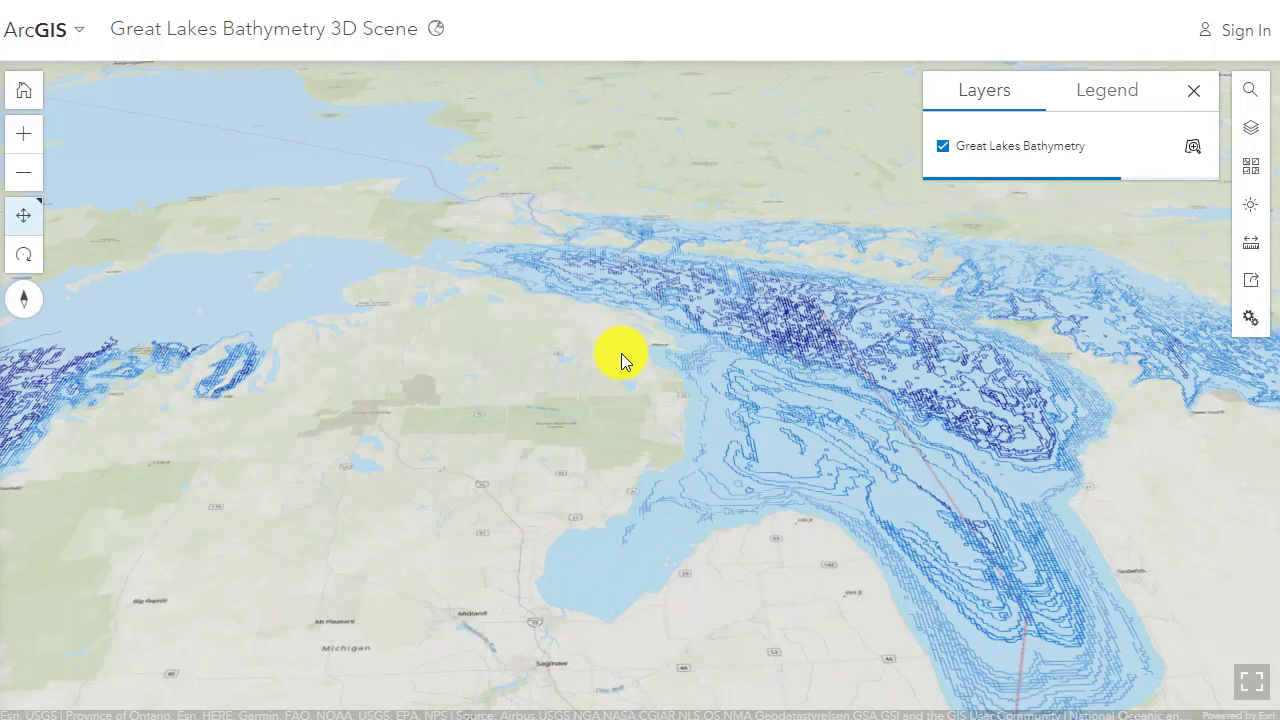
# - Look over the lake contours in the Great Lakes Bathymetry 3D Scene and switch to the Shipwrecks of Lake Superior scene
pyautogui.moveTo(846, 360); pyautogui.dragTo(631, 334)
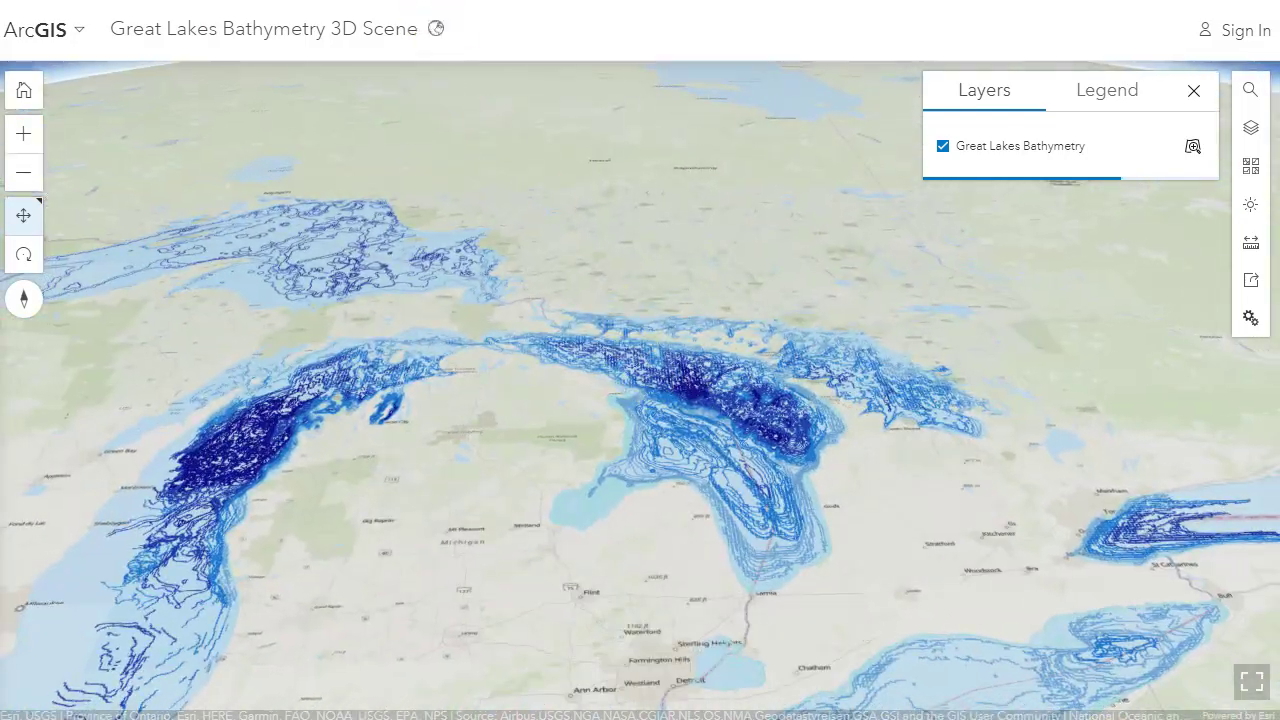
pyautogui.click(540, 1)
pyautogui.click(559, 302)
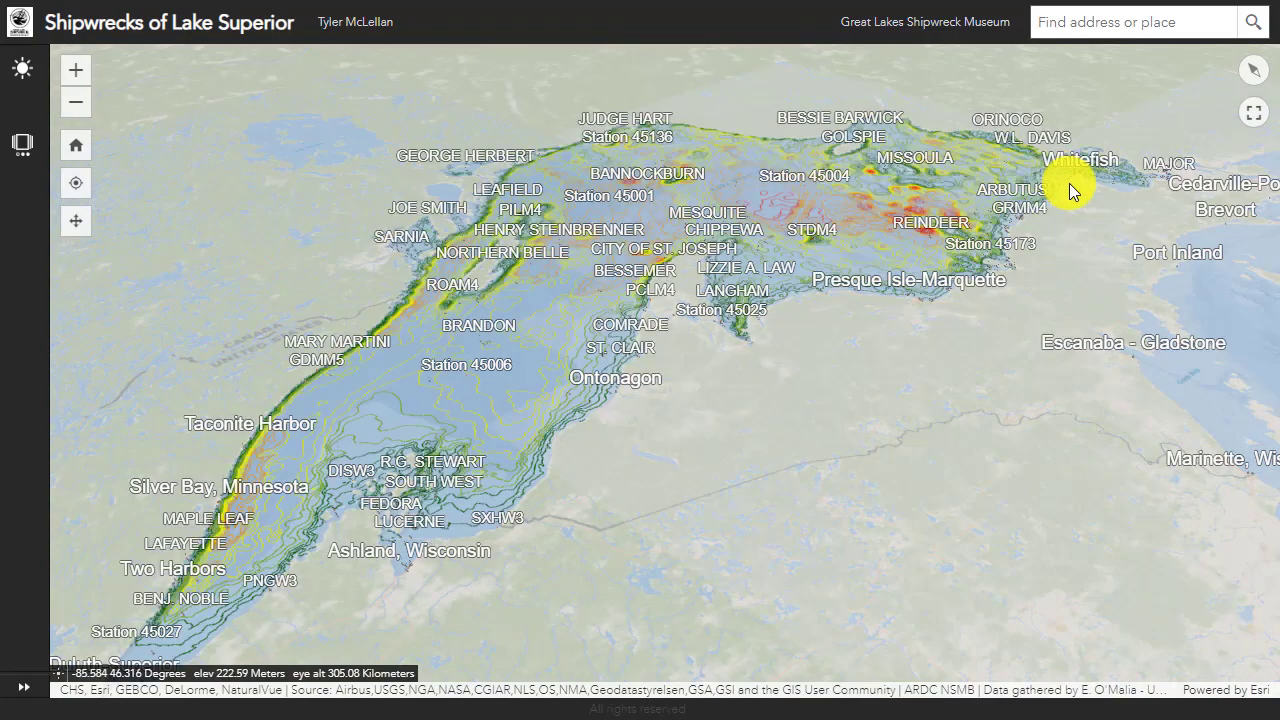
# - Examine the shipwreck markers and depth contours around Whitefish in the Lake Superior scene
pyautogui.scroll(2, 1062, 183)
pyautogui.scroll(10, 1060, 183)
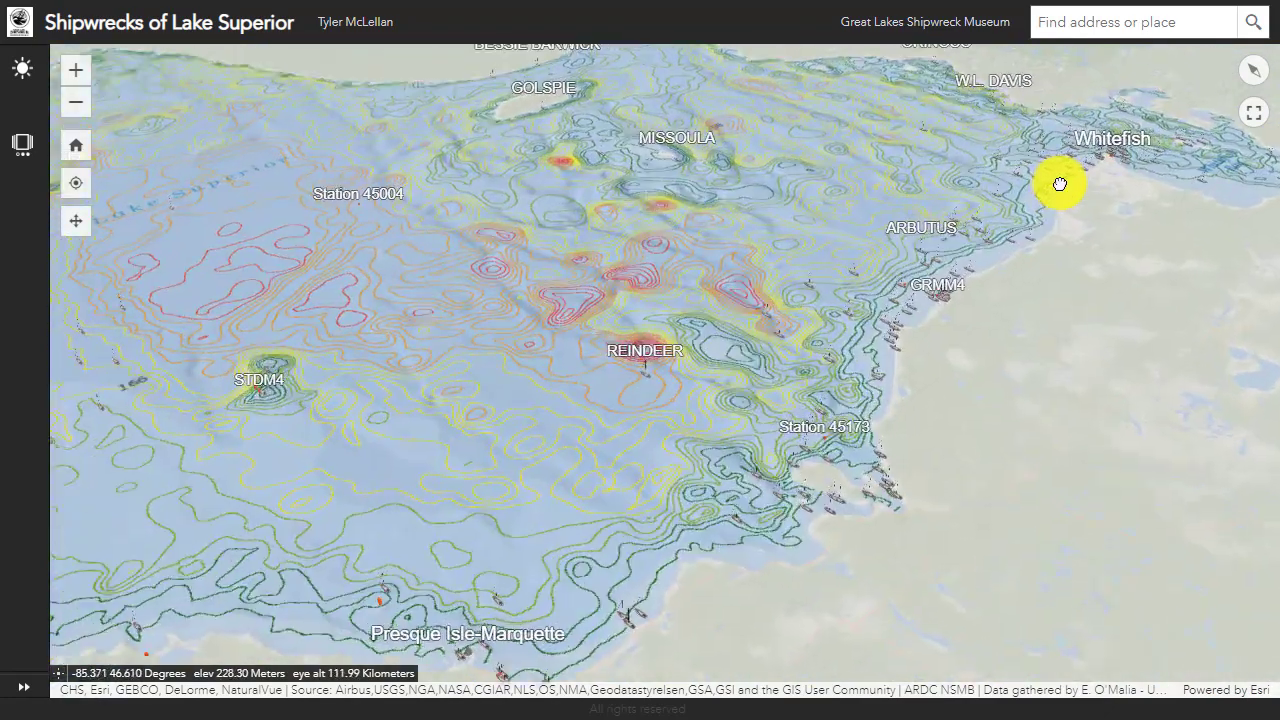
pyautogui.scroll(-4, 786, 420)
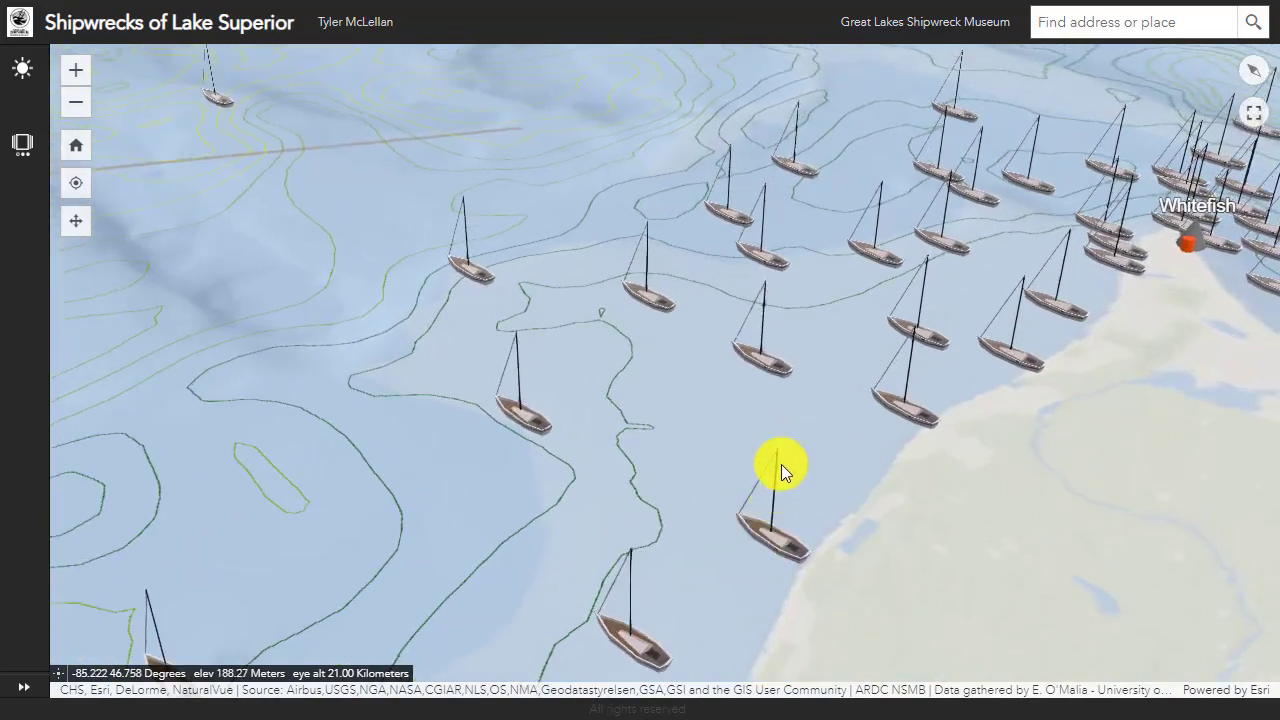
pyautogui.scroll(-2, 537, 390)
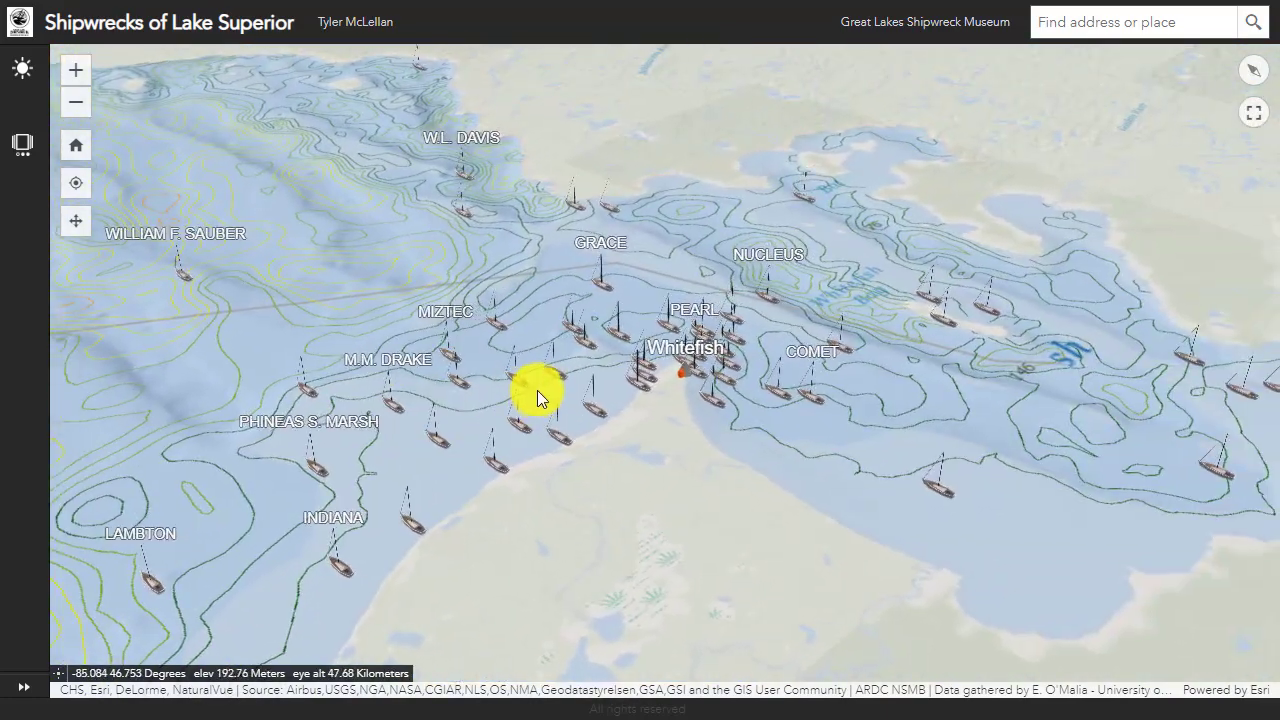
pyautogui.scroll(-3, 538, 389)
pyautogui.scroll(5, 667, 282)
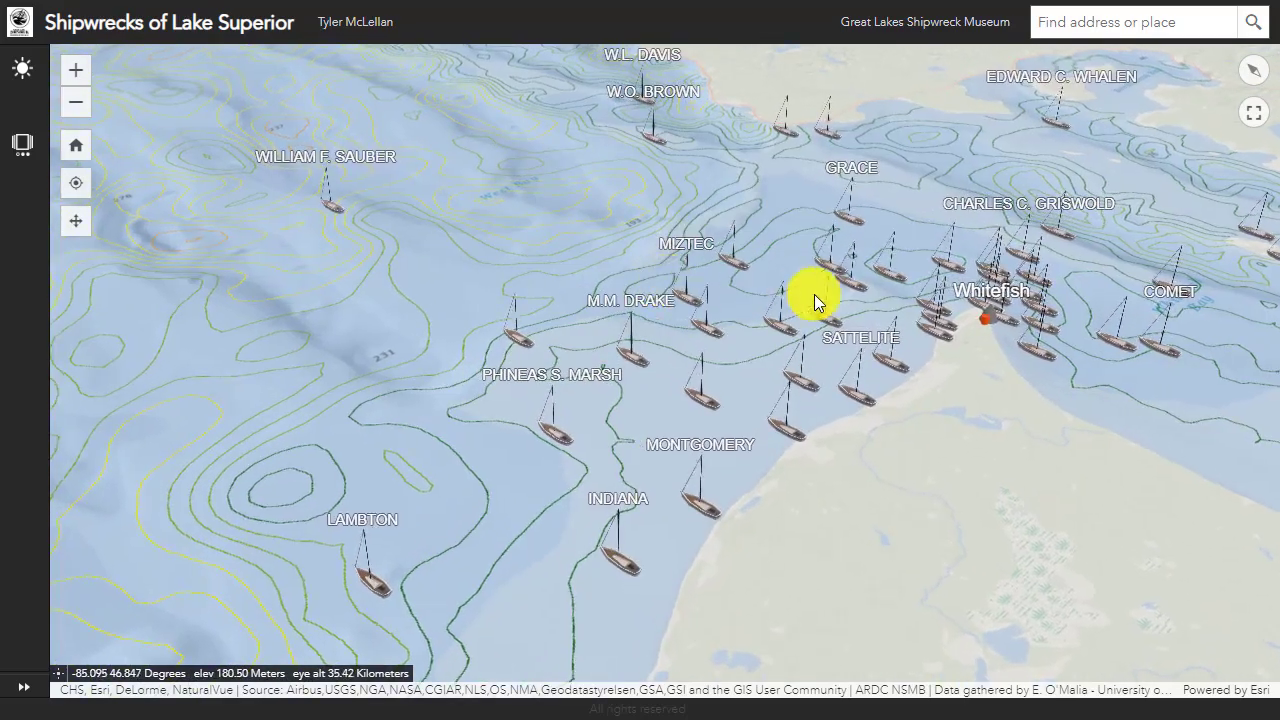
pyautogui.scroll(3, 809, 294)
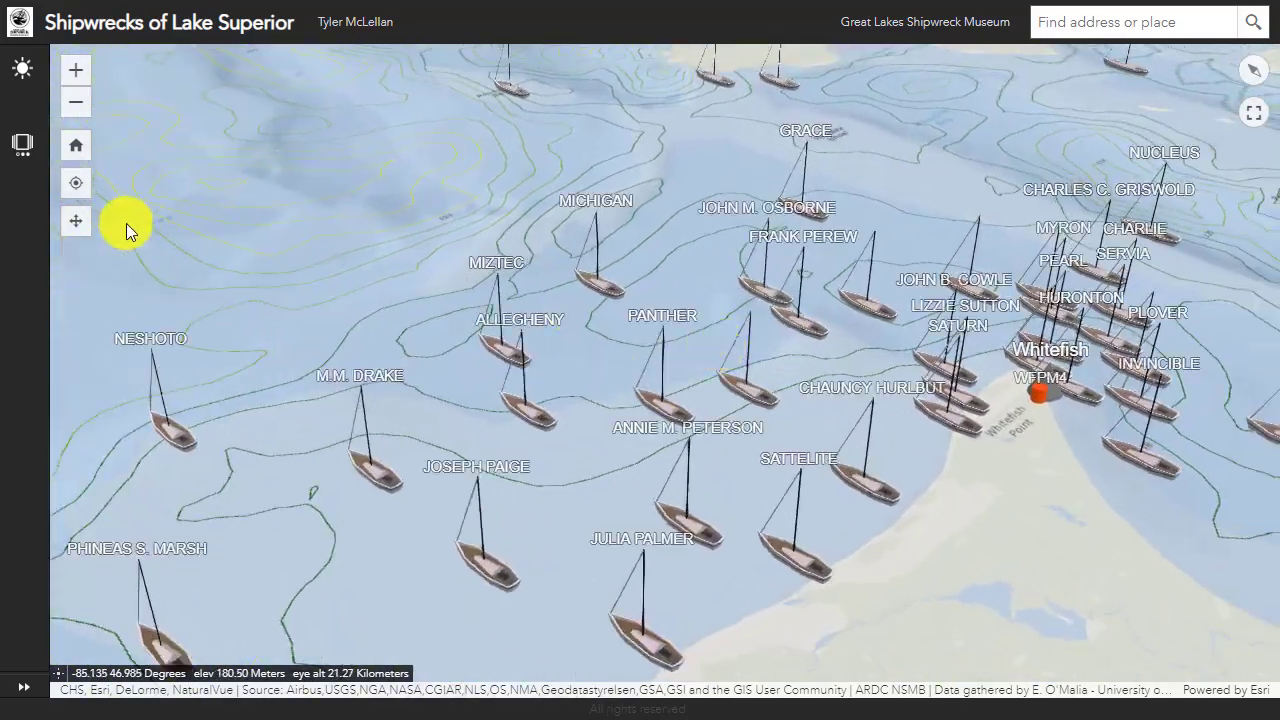
# - Rotate the 3D scene to inspect the wrecks near Whitefish from another direction, both close up and farther away
pyautogui.click(75, 221)
pyautogui.moveTo(372, 314); pyautogui.dragTo(727, 395)
pyautogui.scroll(-5, 727, 395)
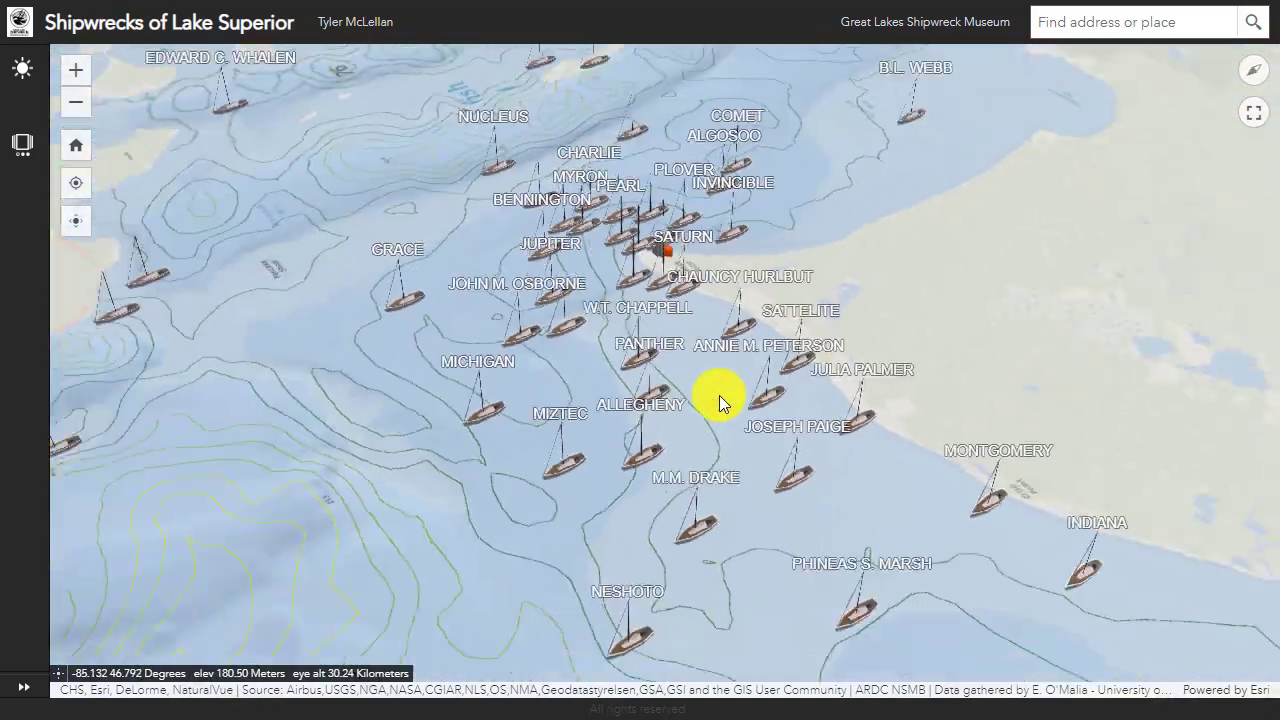
pyautogui.scroll(5, 623, 365)
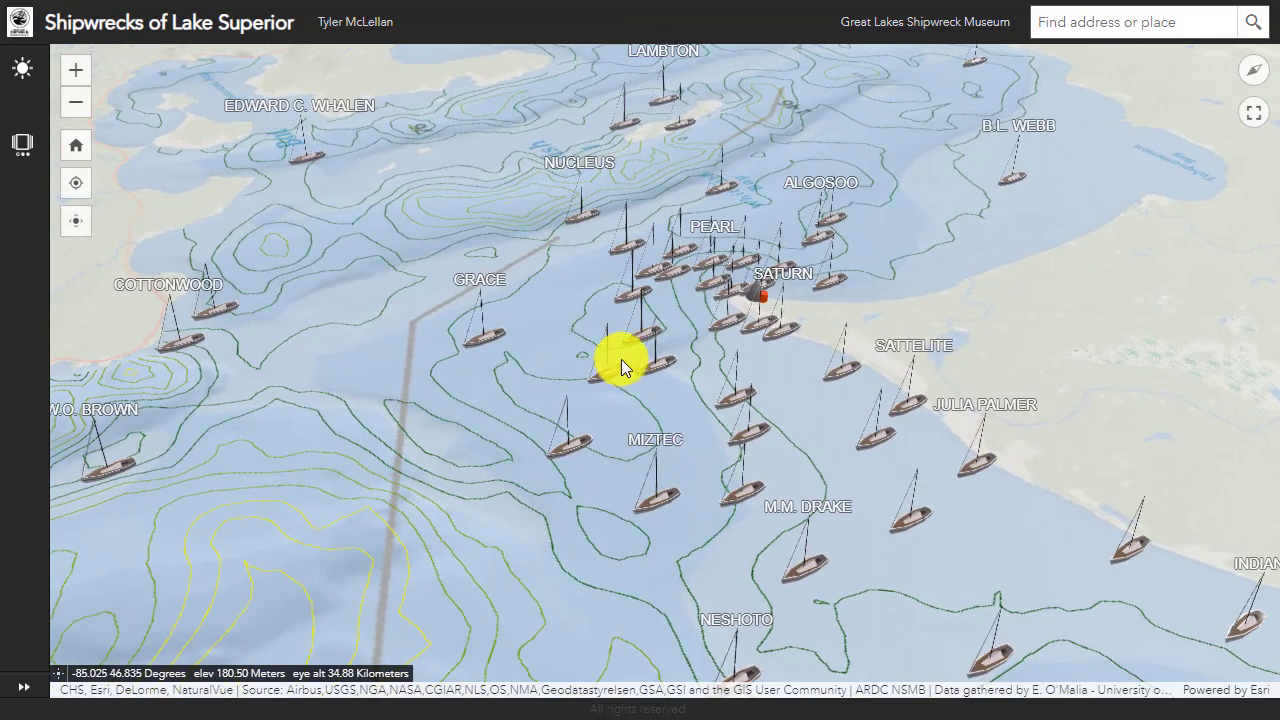
pyautogui.scroll(3, 621, 359)
pyautogui.scroll(2, 567, 347)
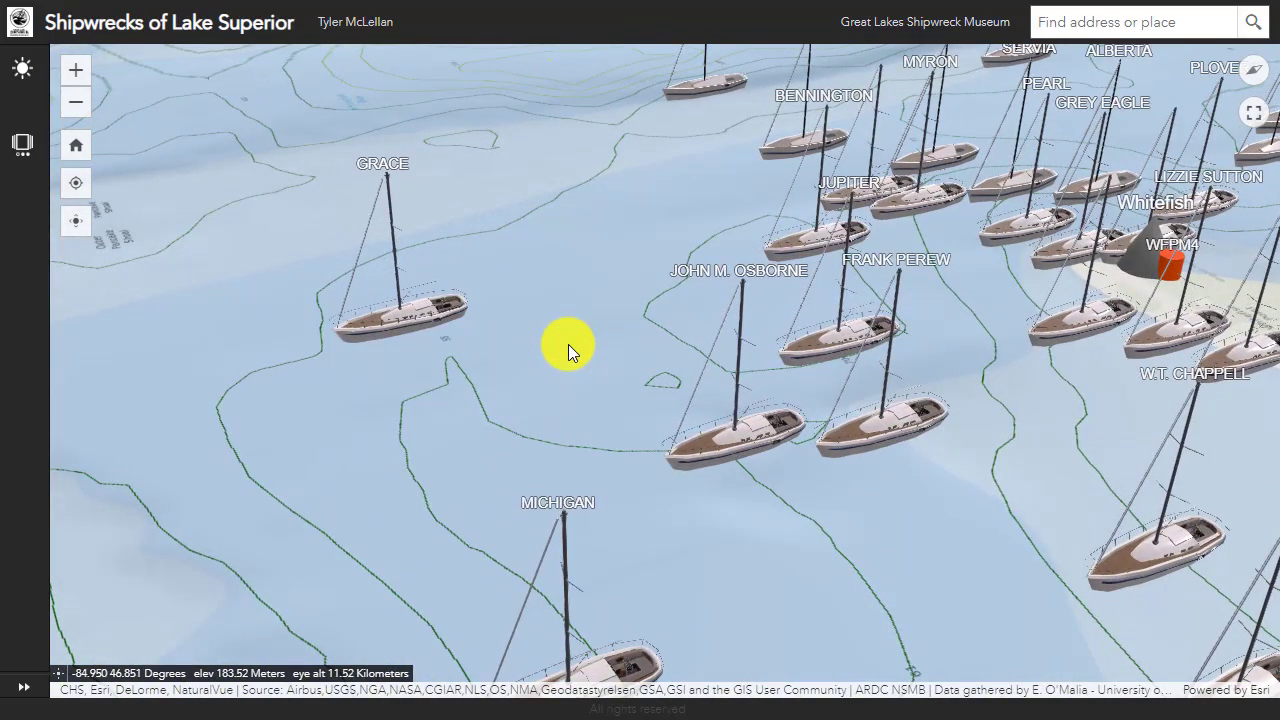
pyautogui.scroll(-4, 568, 344)
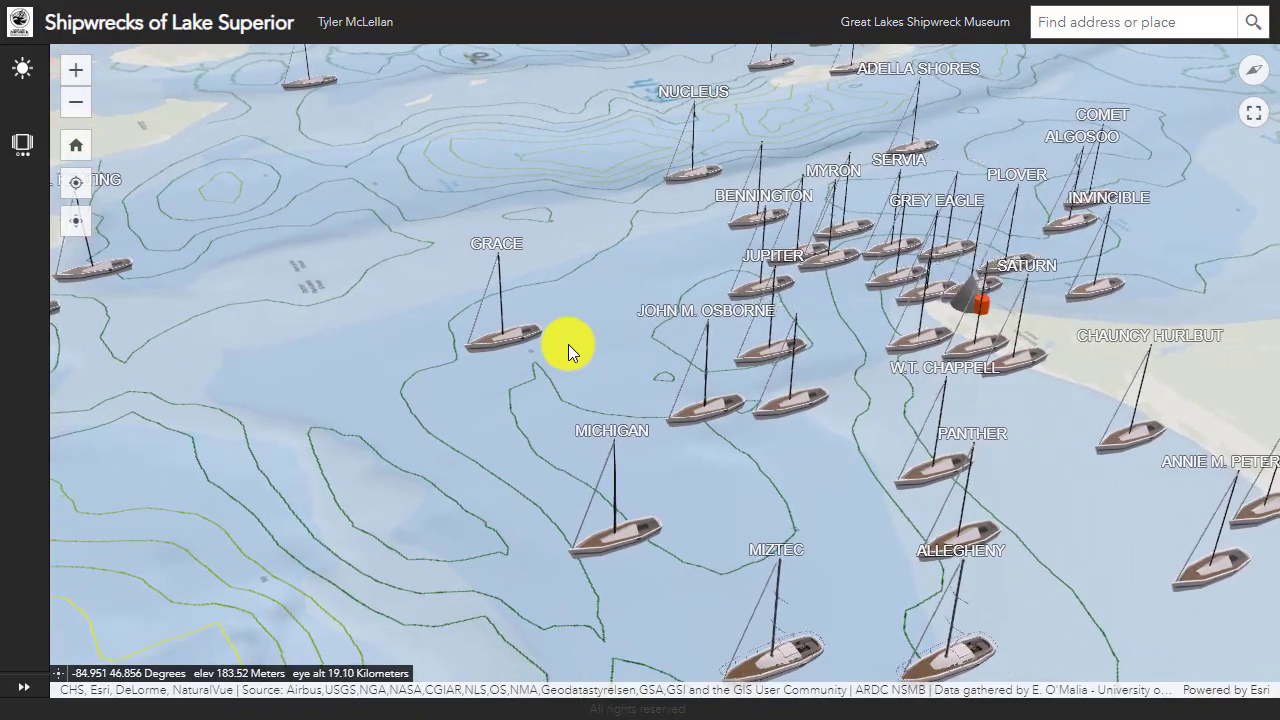
pyautogui.scroll(-3, 568, 344)
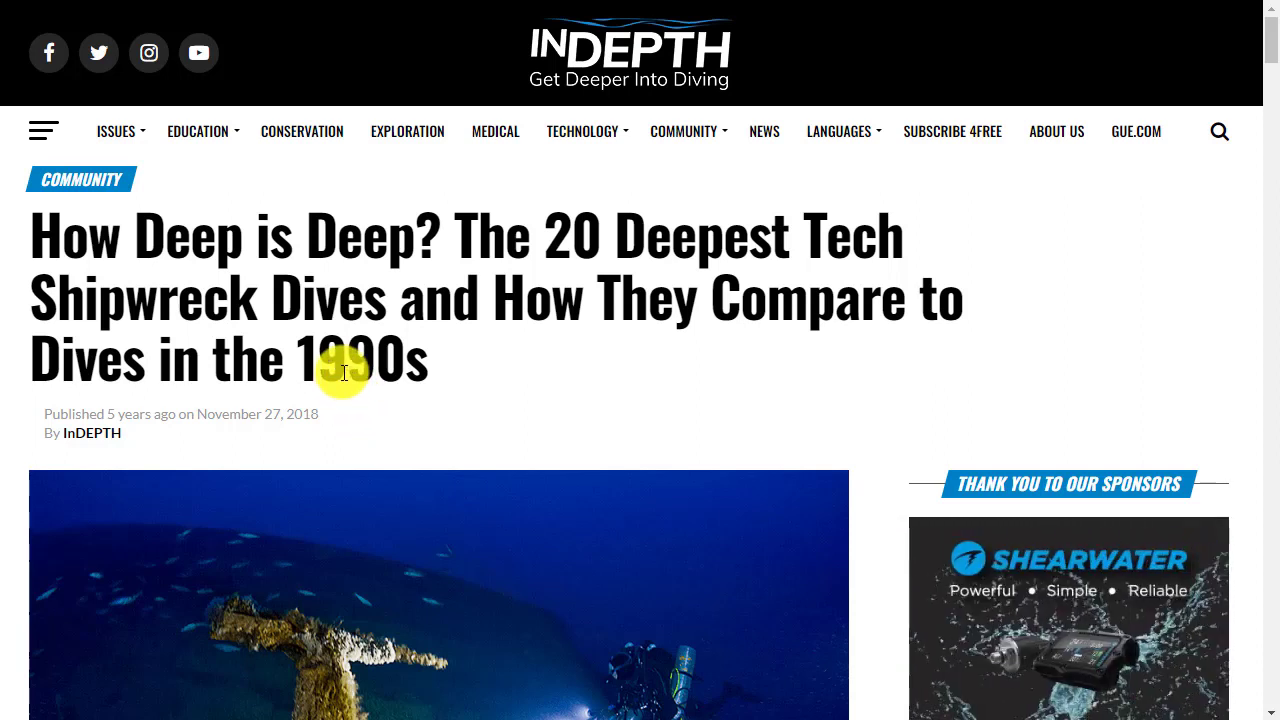
# - Open the enlarged table of the 10 deepest technical shipwreck dives (1989-1999) in the InDEPTH article
pyautogui.scroll(-4, 344, 373)
pyautogui.scroll(-11, 344, 373)
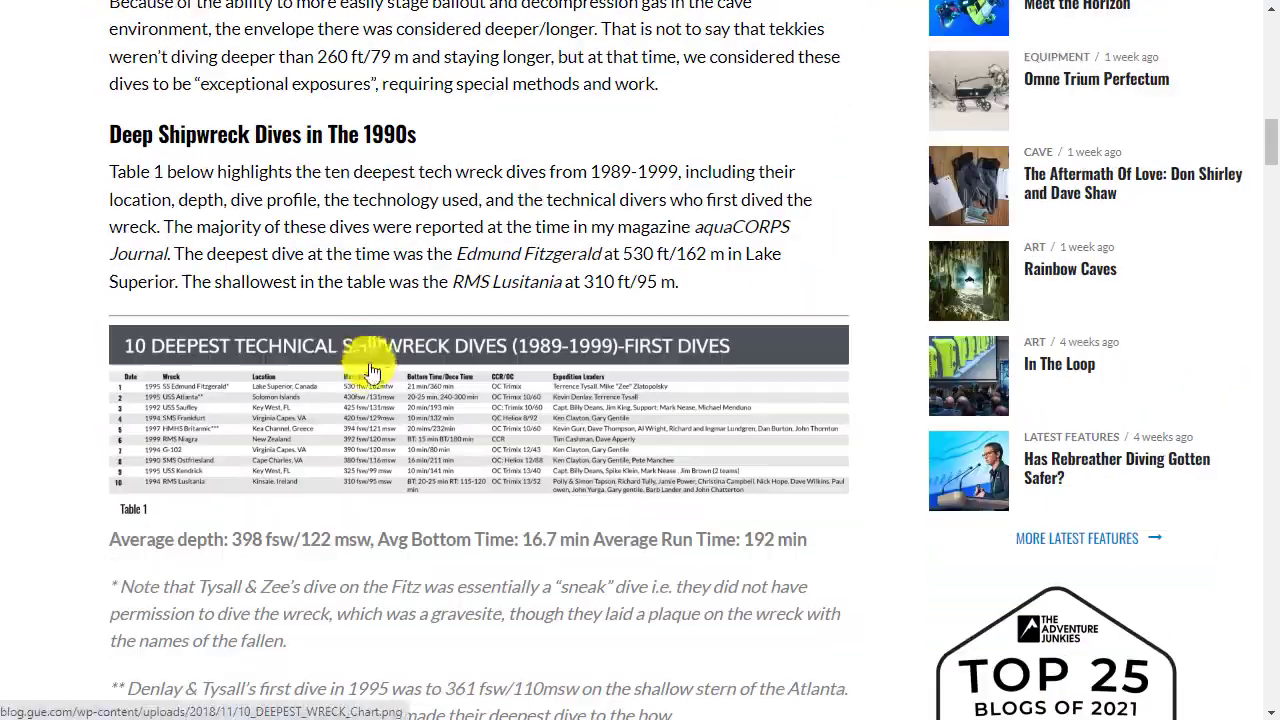
pyautogui.click(370, 372)
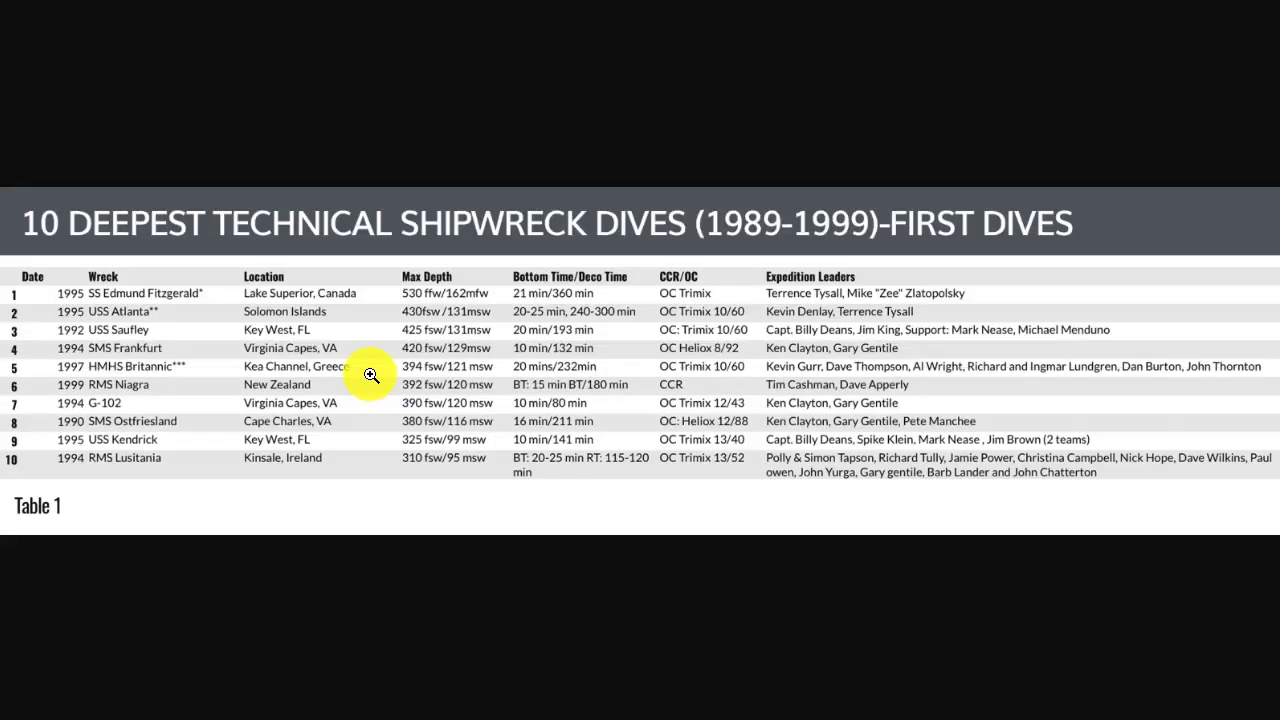
# - Read the news article on the record scuba descent to the Edmund Fitzgerald for why the dive was controversial
pyautogui.click(211, 297)
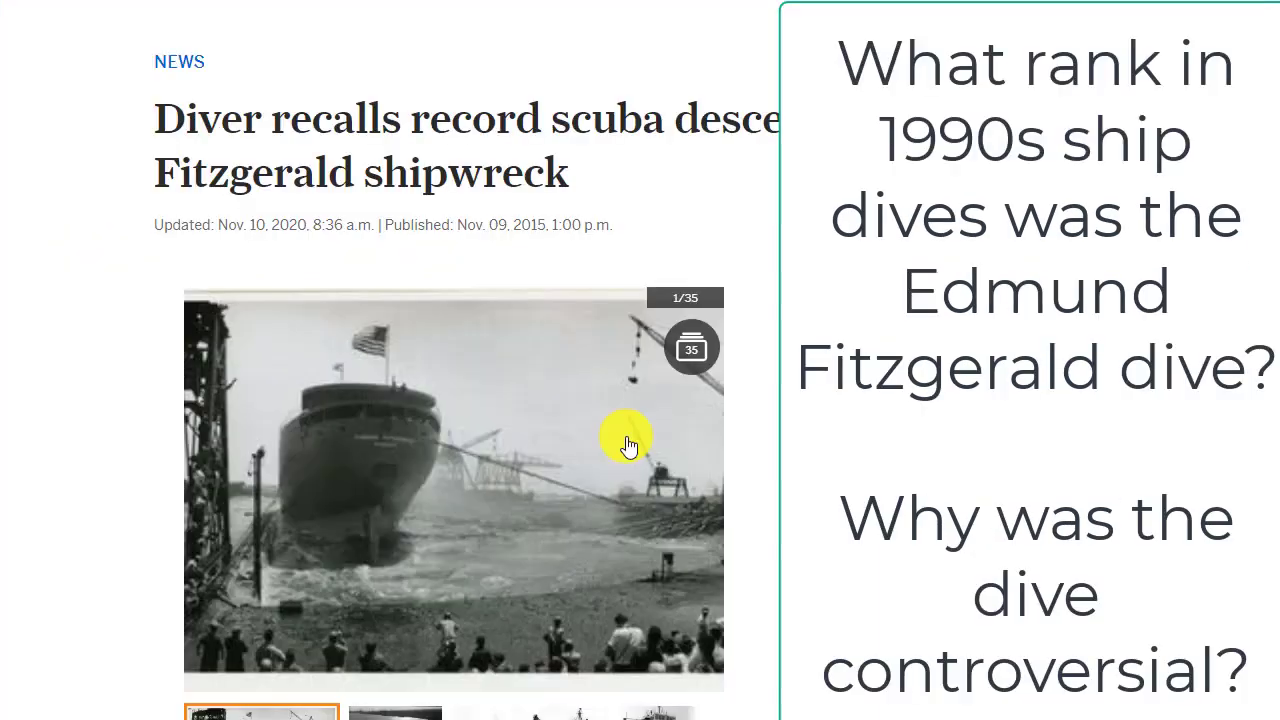
pyautogui.scroll(-10, 626, 436)
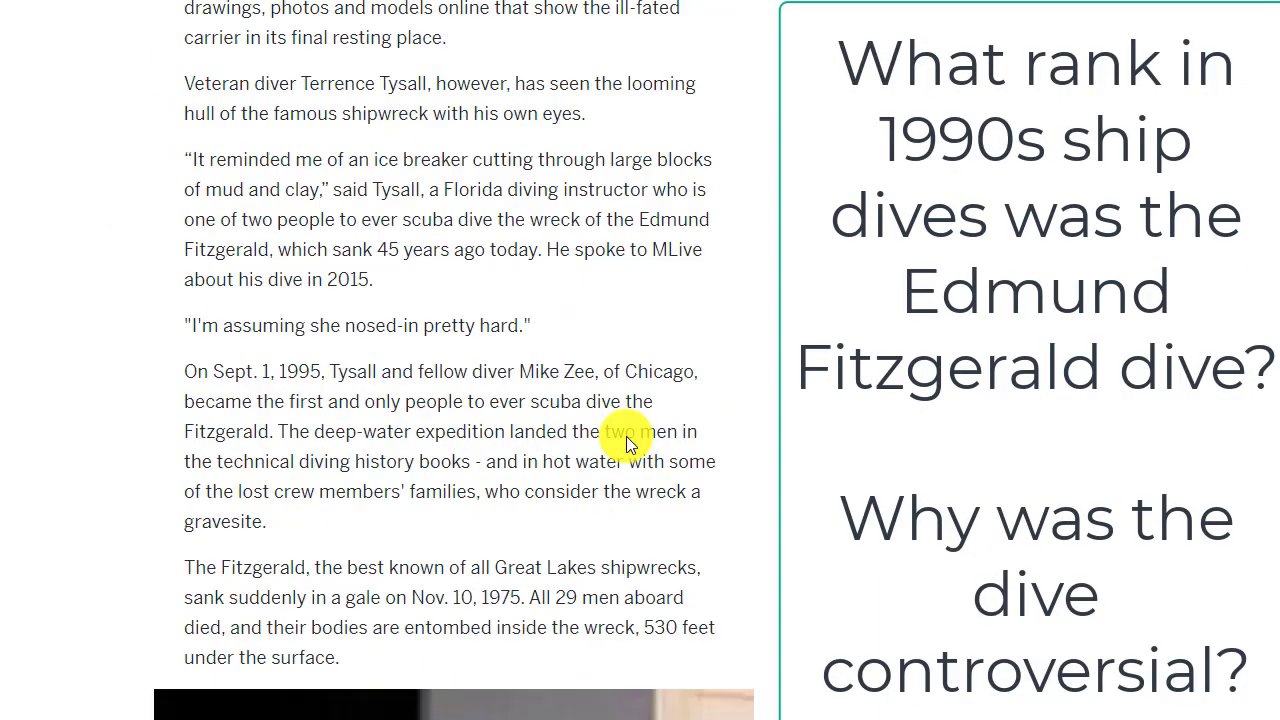
pyautogui.scroll(-5, 626, 436)
pyautogui.scroll(-5, 626, 436)
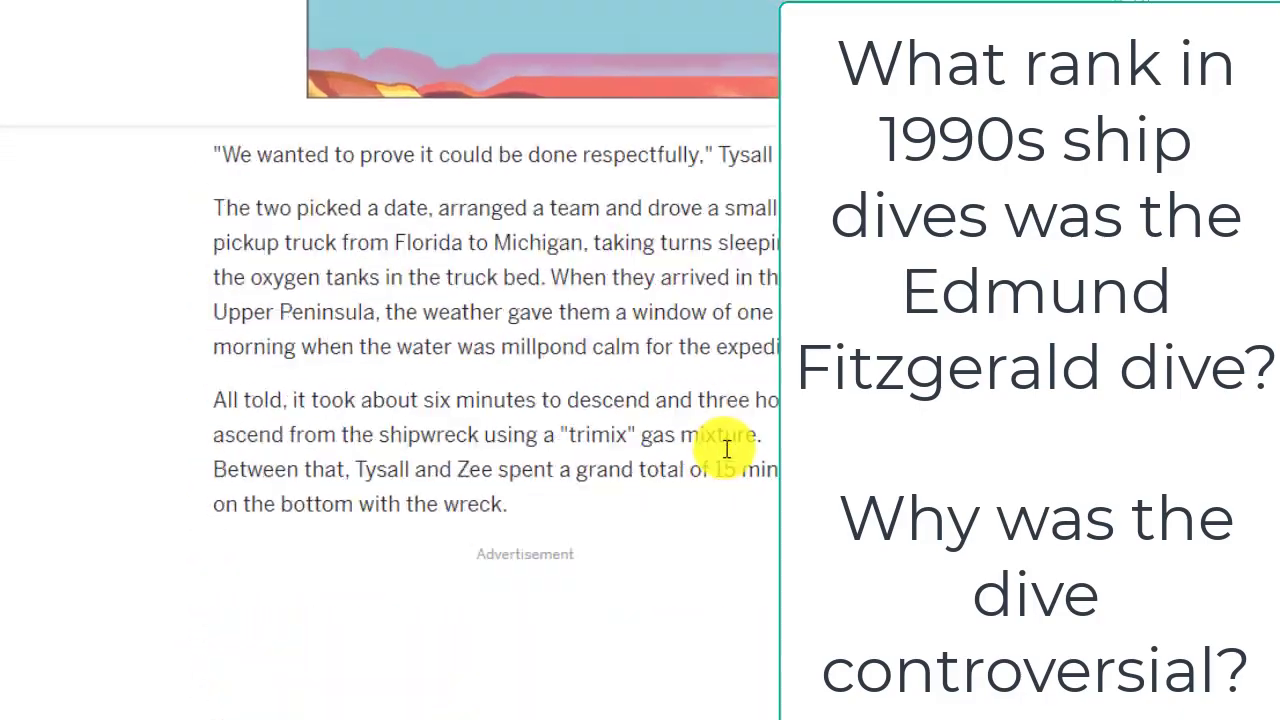
pyautogui.scroll(-8, 726, 449)
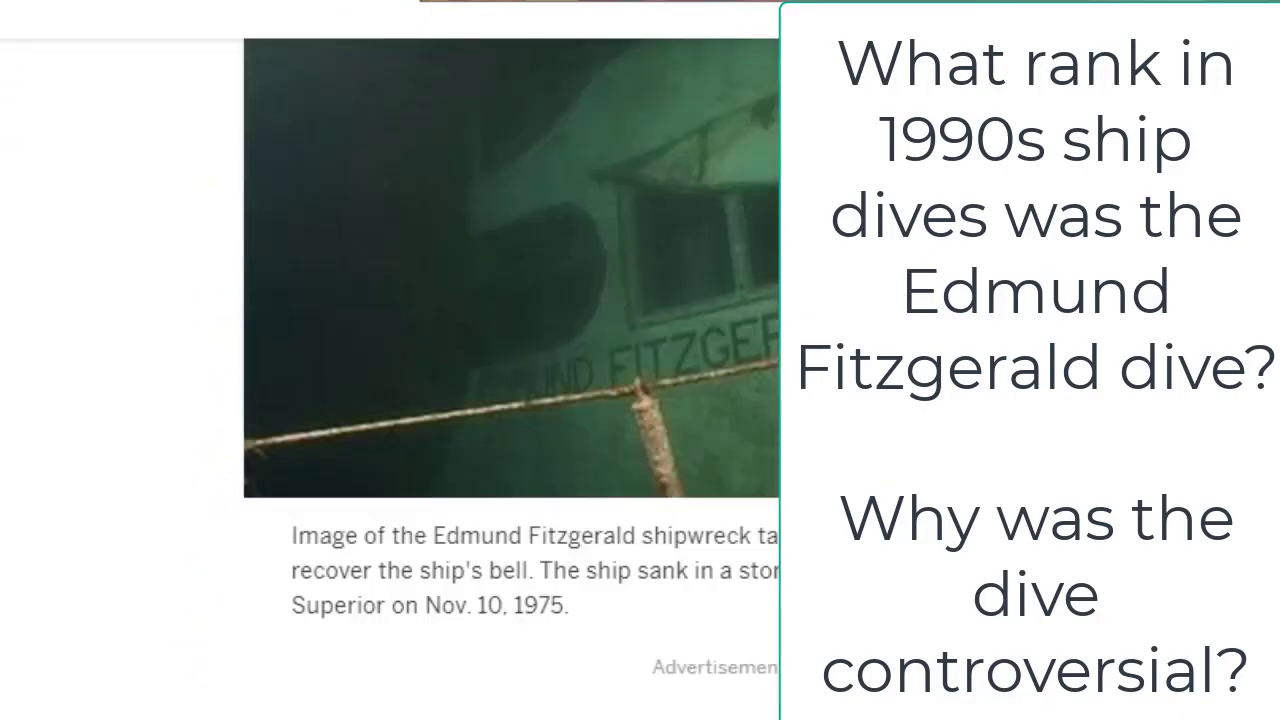
pyautogui.scroll(6, 740, 496)
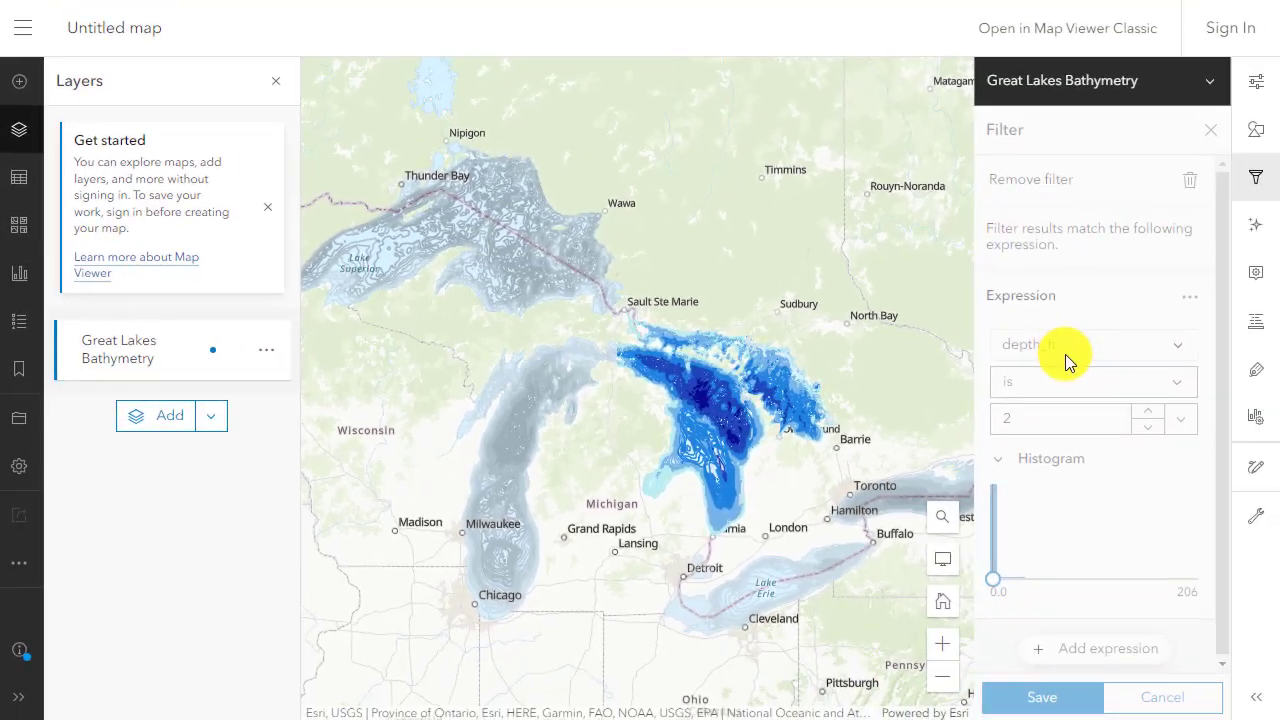
# - Change the Great Lakes Bathymetry filter expression to depth_m is at least 100
pyautogui.click(1065, 354)
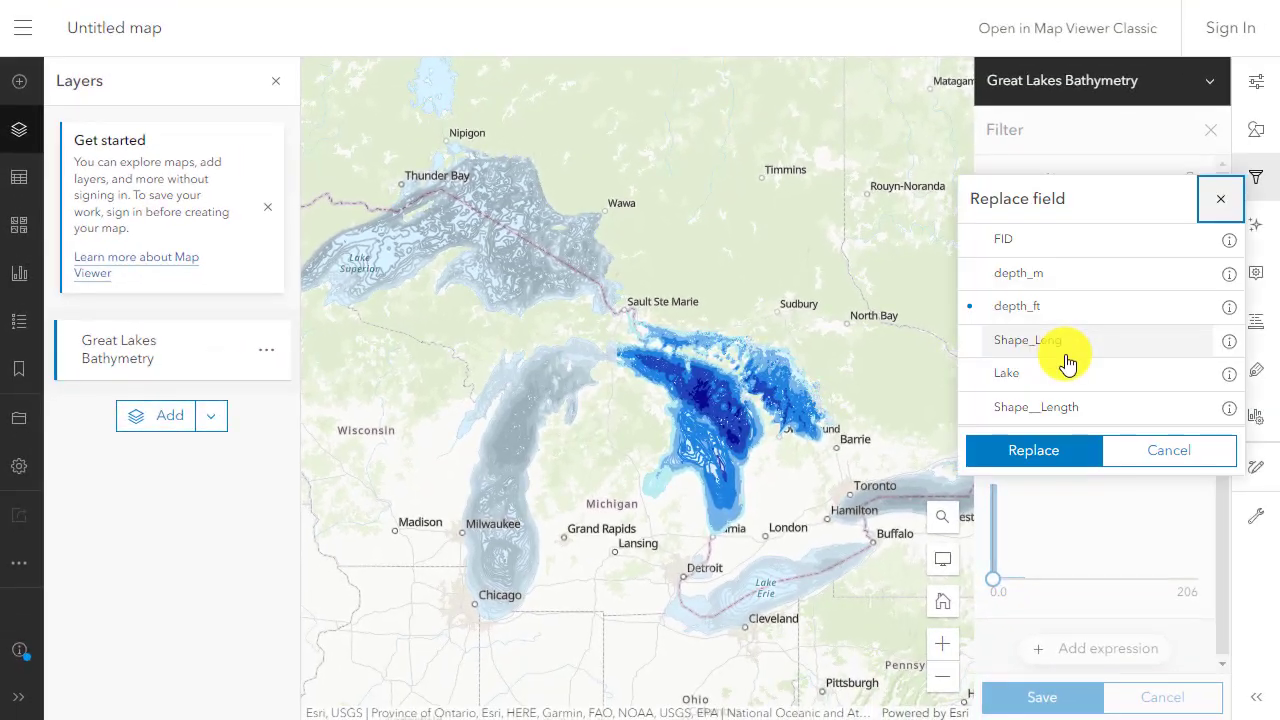
pyautogui.click(1018, 273)
pyautogui.click(1060, 450)
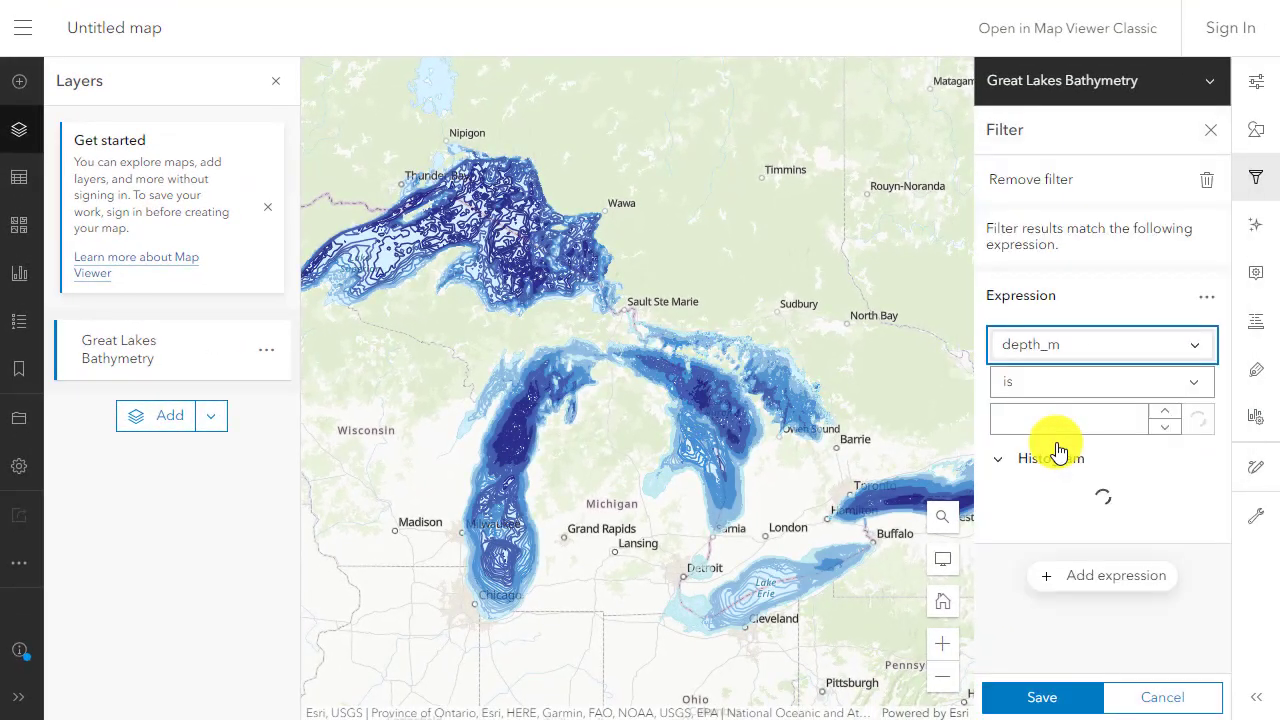
pyautogui.click(1037, 386)
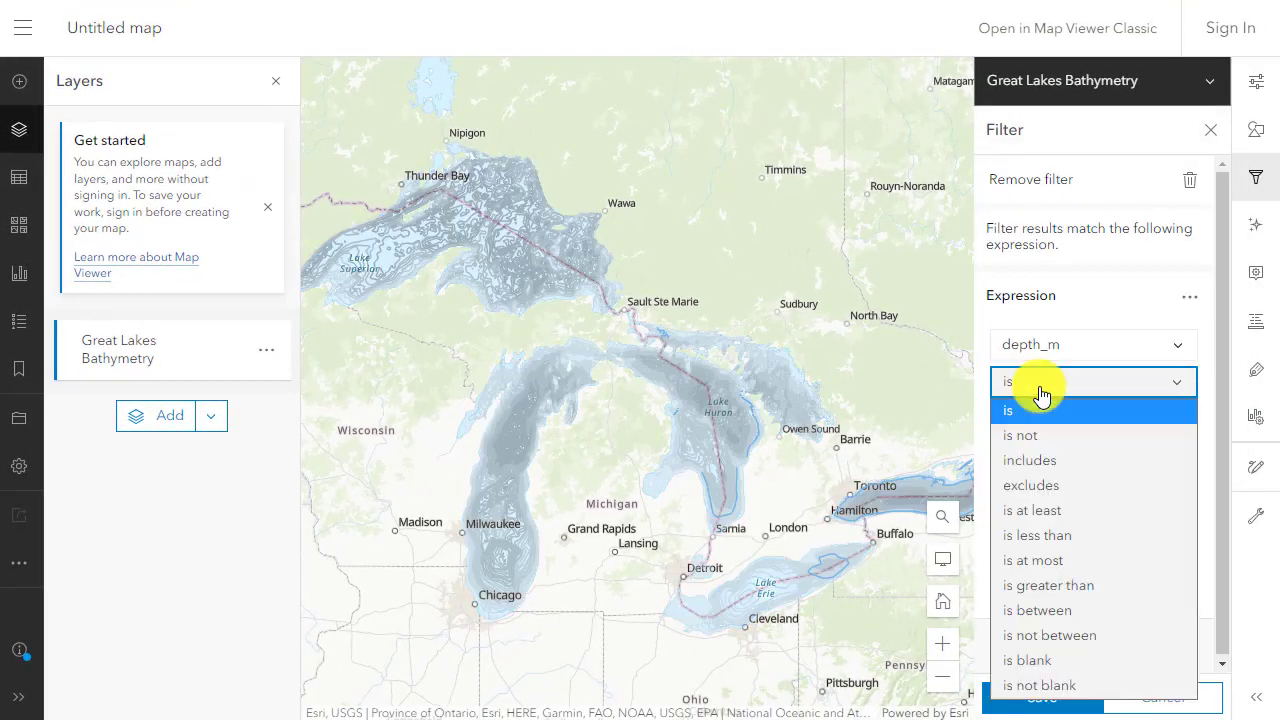
pyautogui.click(1046, 511)
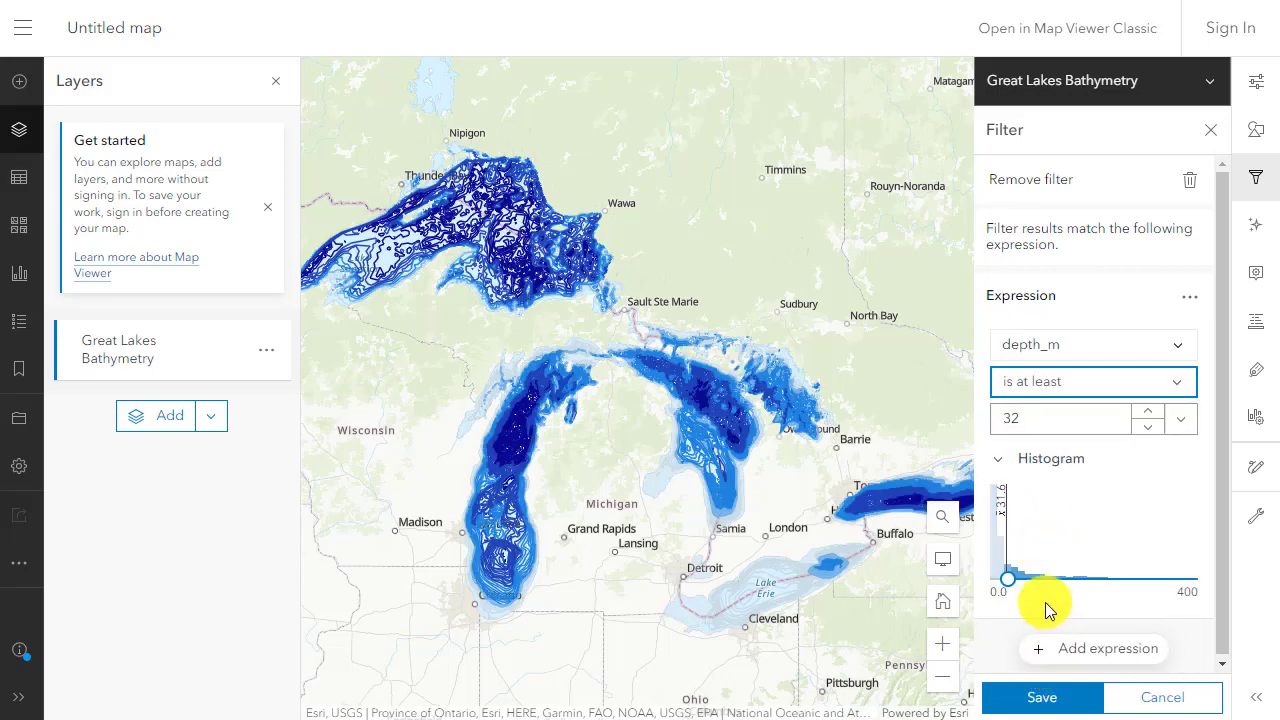
pyautogui.doubleClick(1046, 420)
pyautogui.write('100')
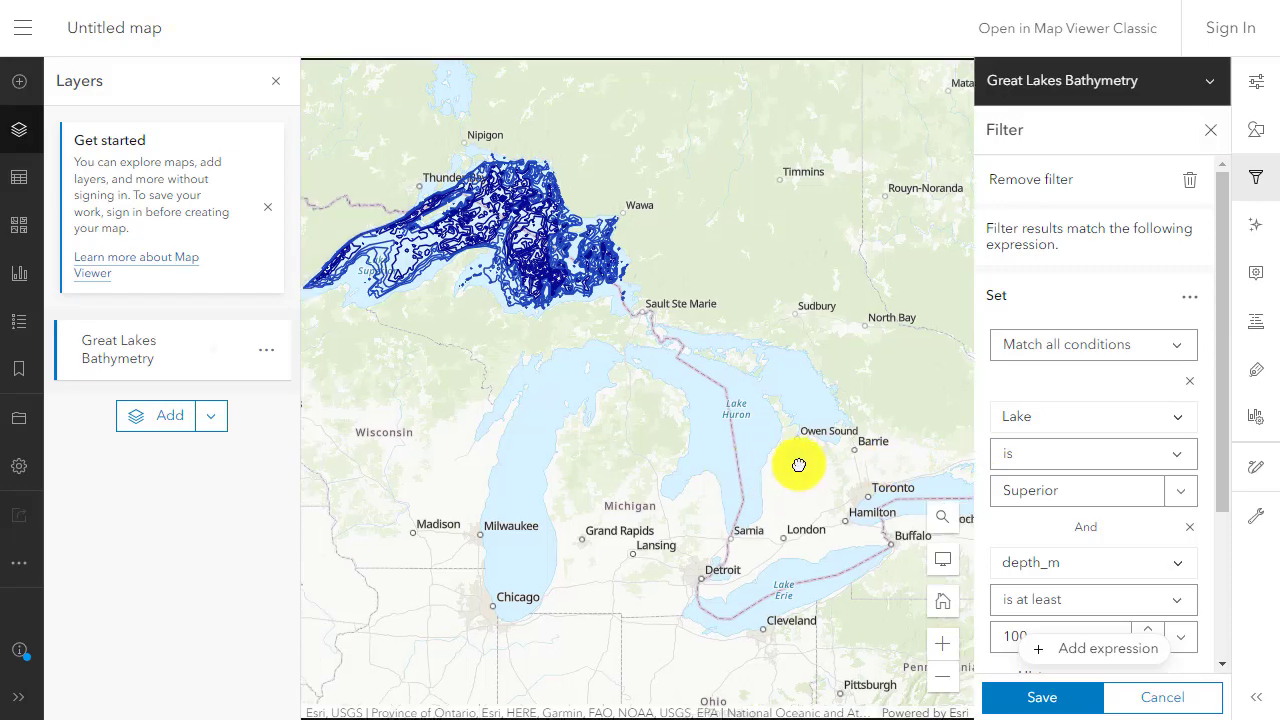
# - Check the contours matching Lake is Superior and depth_m is at least 100, and save this combined filter
pyautogui.moveTo(798, 465); pyautogui.dragTo(876, 467)
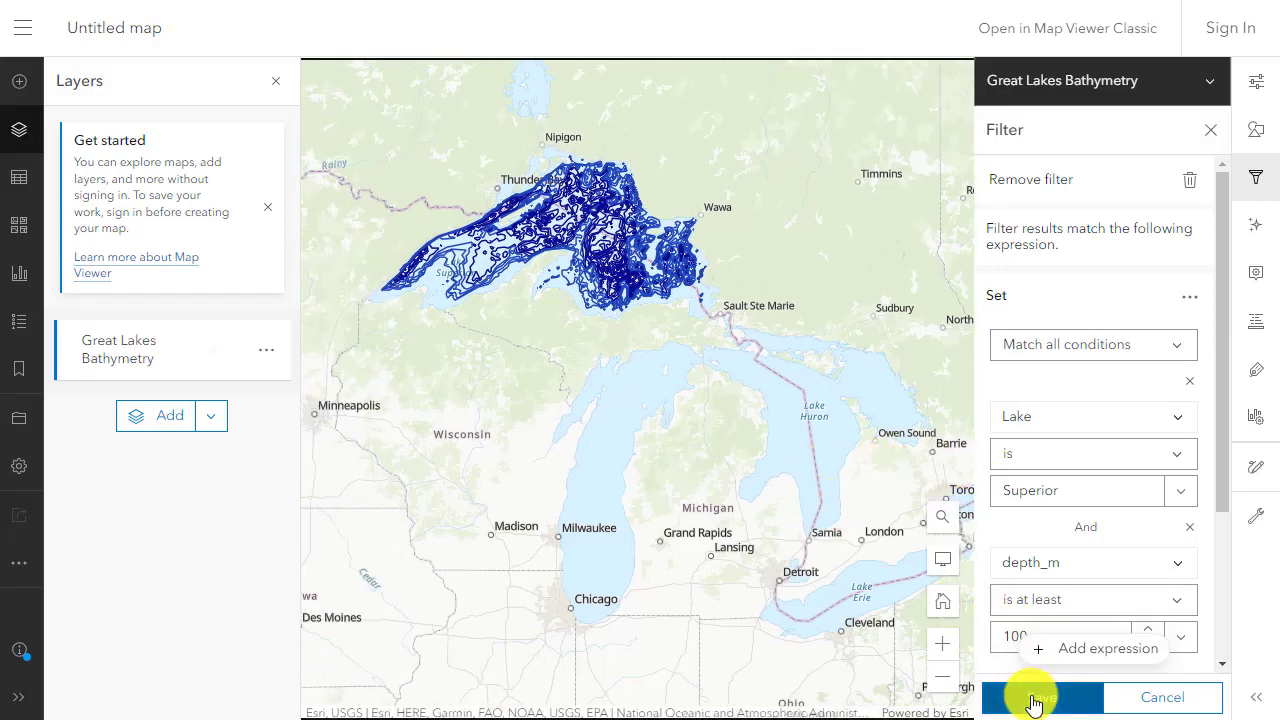
pyautogui.scroll(3, 509, 337)
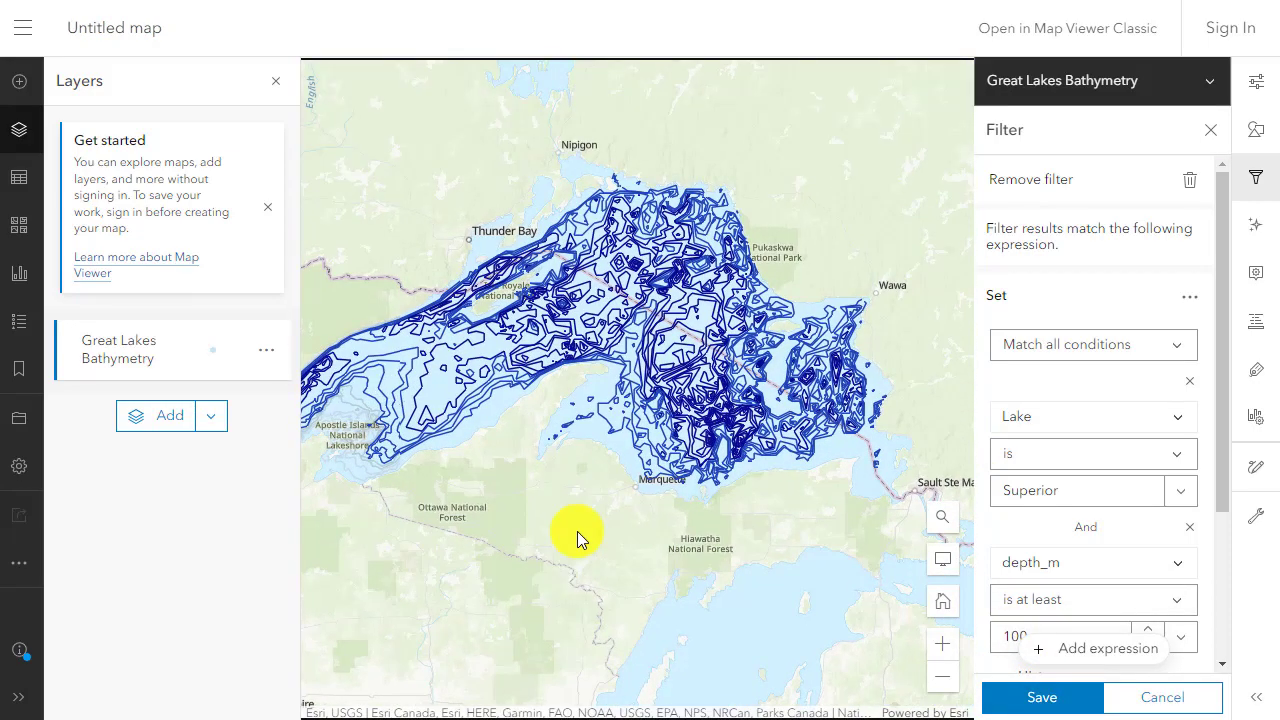
pyautogui.scroll(-3, 577, 531)
pyautogui.moveTo(728, 513); pyautogui.dragTo(764, 375)
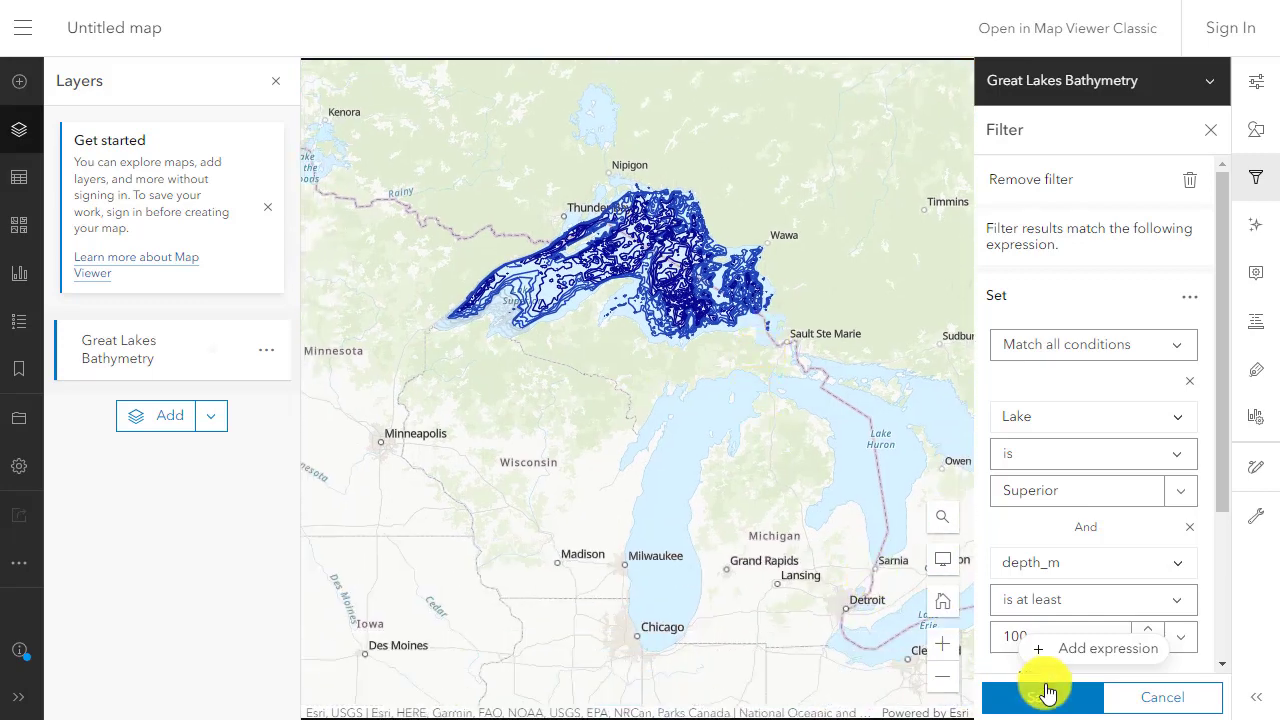
pyautogui.click(1045, 693)
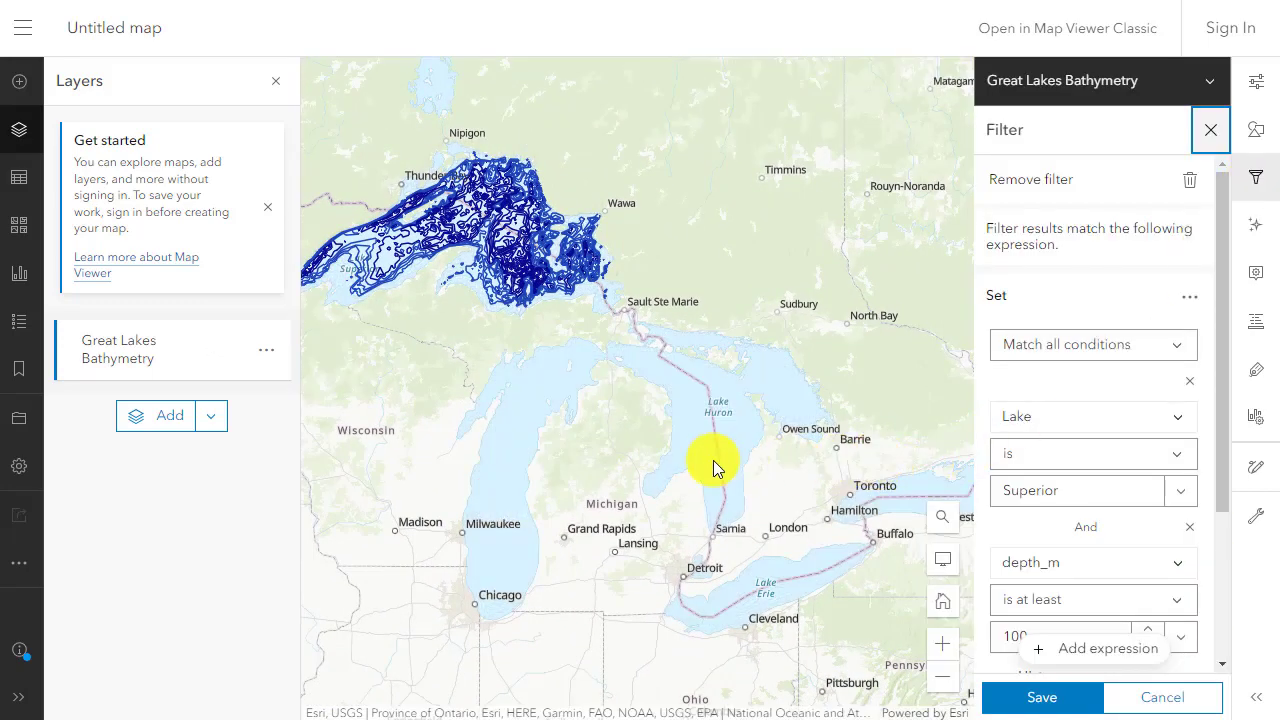
# - Inspect the filtered Lake Superior contours close up and from farther out, and apply the filter to the layer
pyautogui.moveTo(715, 468); pyautogui.dragTo(809, 463)
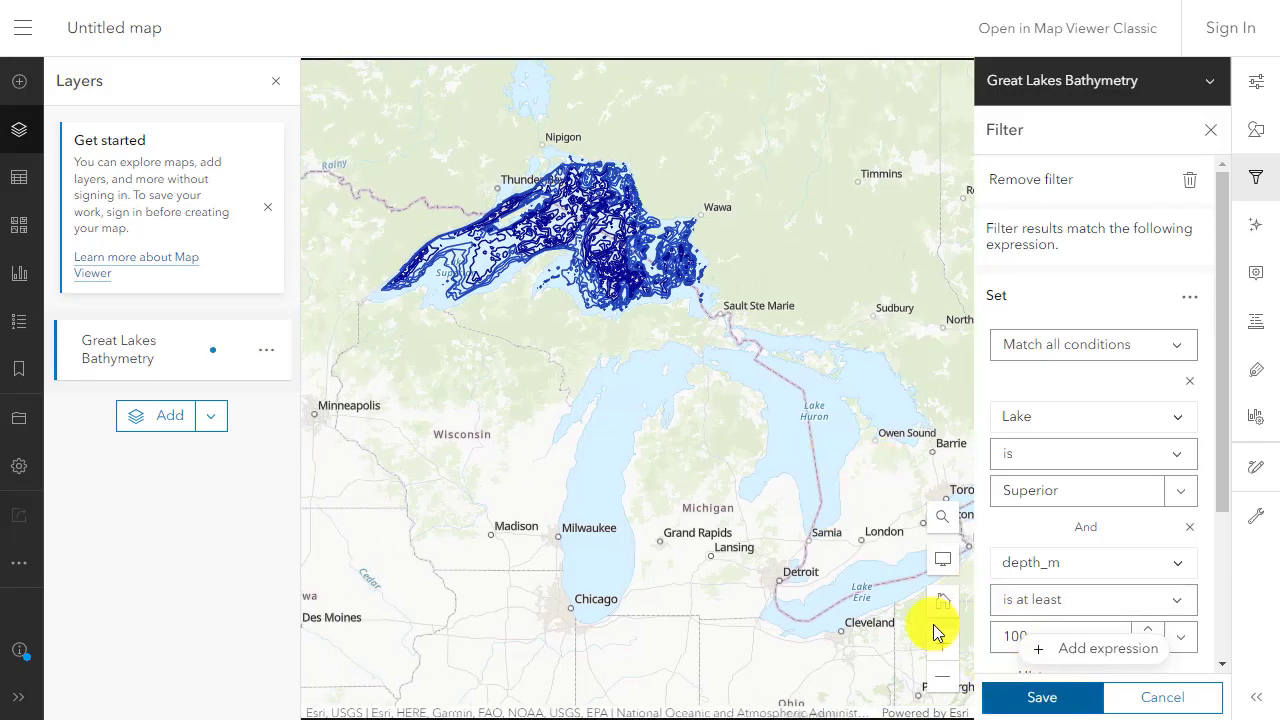
pyautogui.scroll(2, 509, 334)
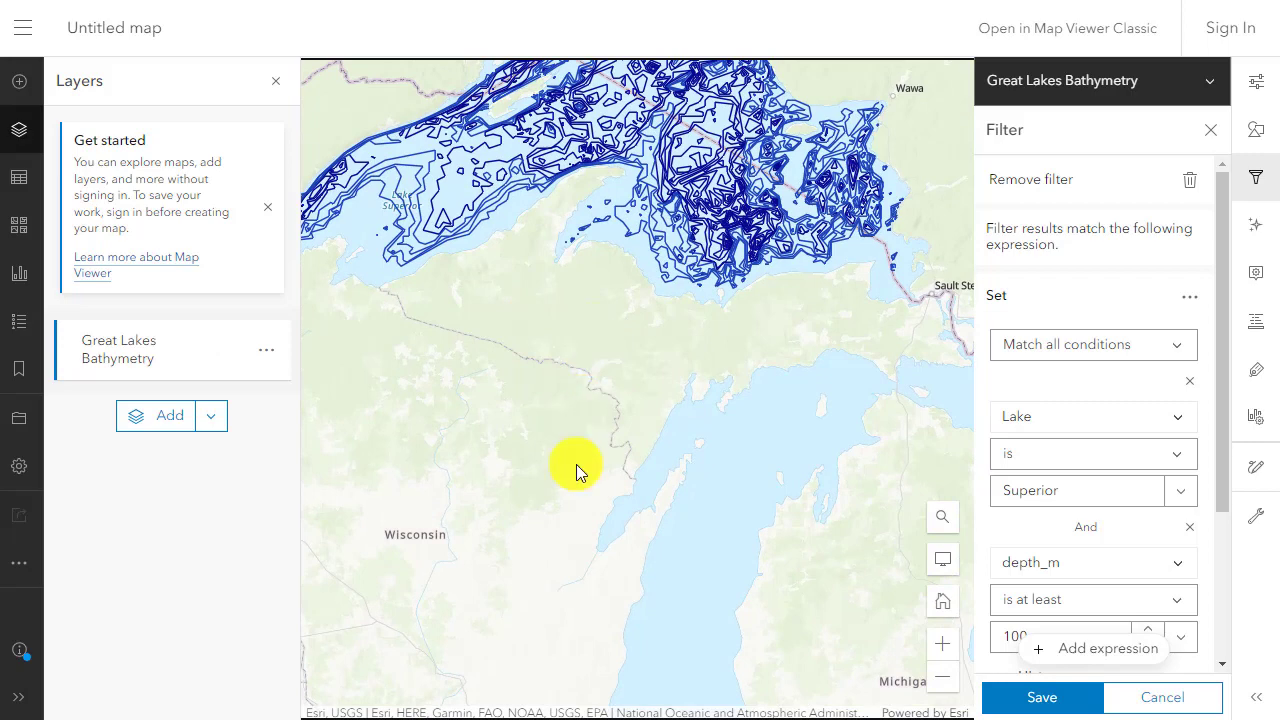
pyautogui.scroll(-2, 566, 551)
pyautogui.scroll(-1, 578, 538)
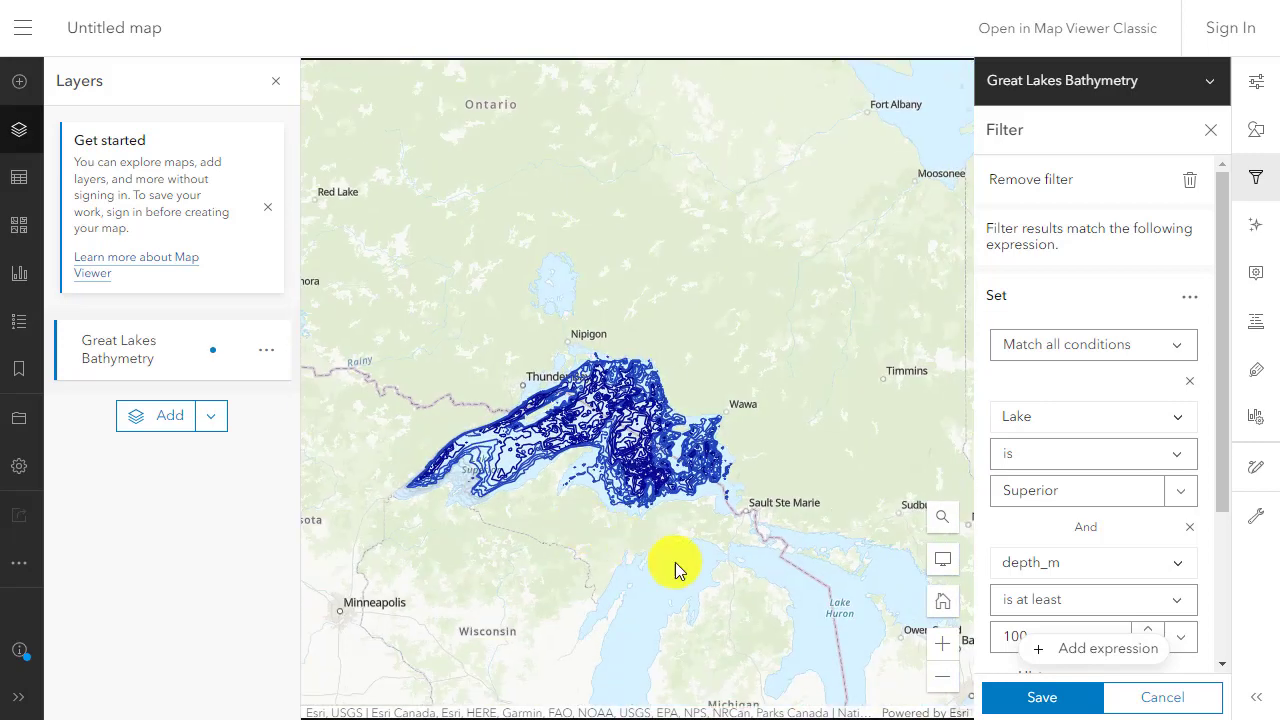
pyautogui.moveTo(714, 566); pyautogui.dragTo(755, 404)
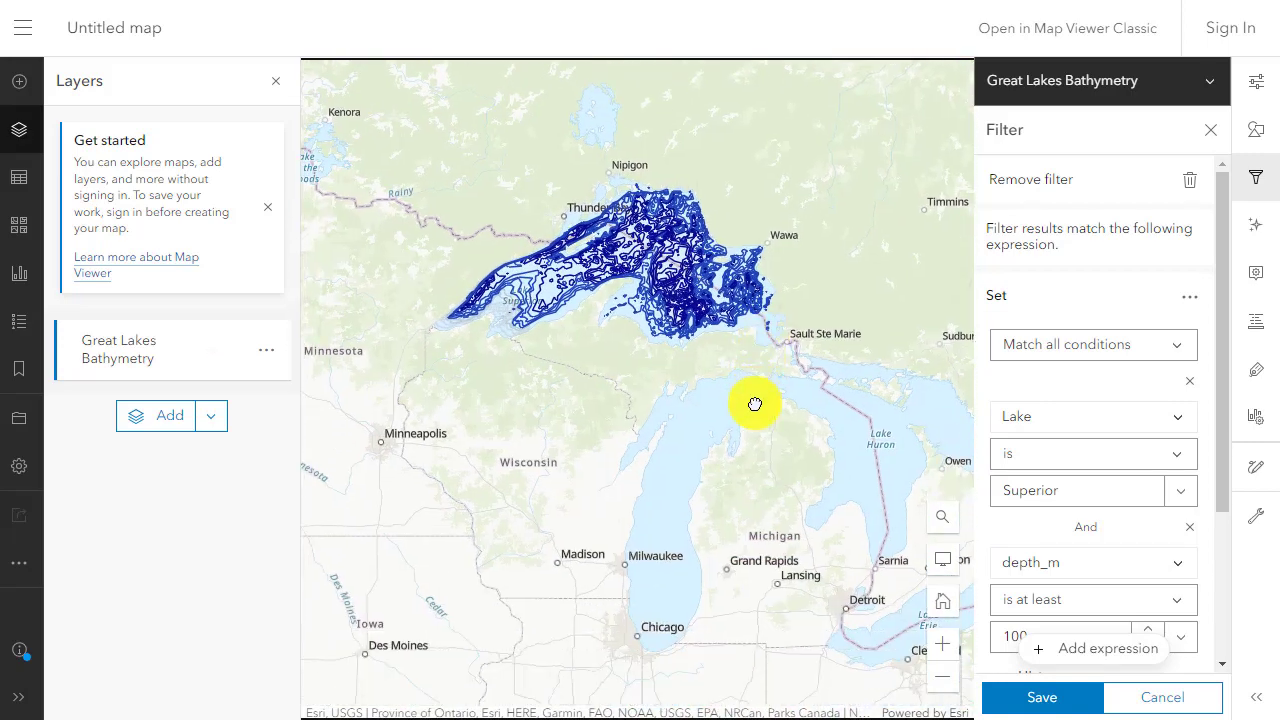
pyautogui.click(1051, 694)
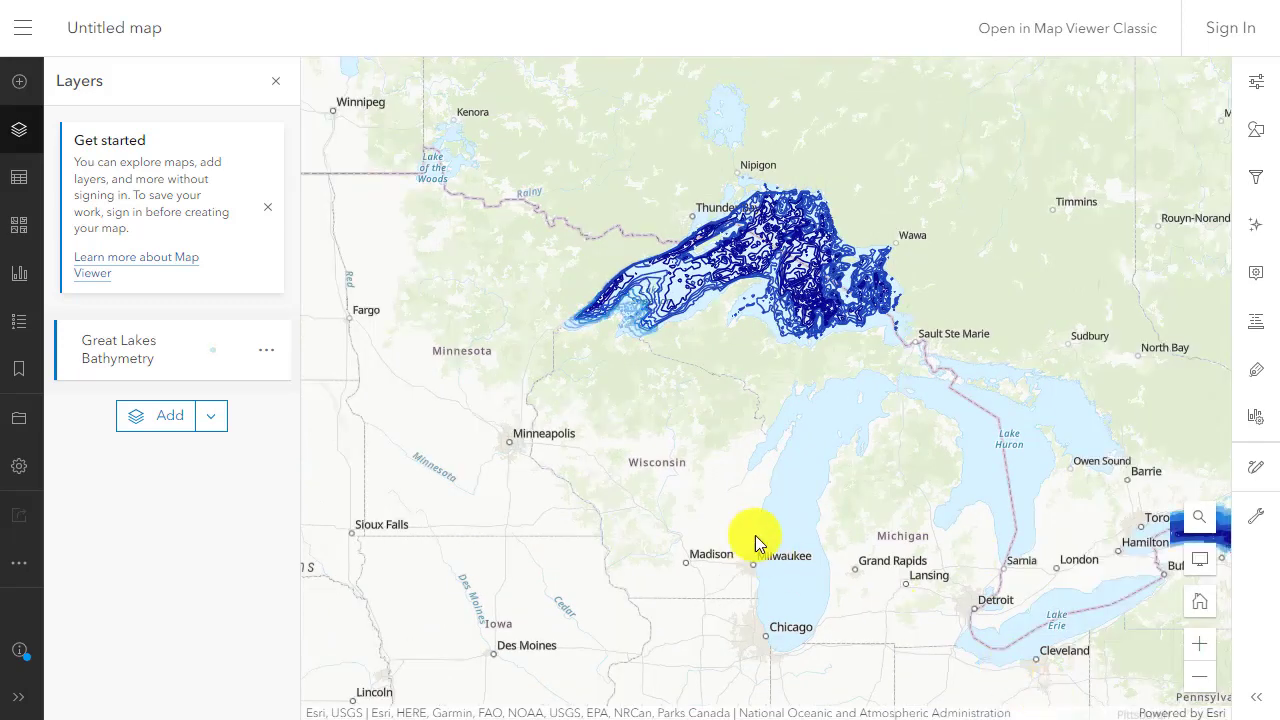
# - Reopen the bathymetry layer's filter, examine where Lake Superior is at least 100 m deep, and save the filter again
pyautogui.moveTo(833, 494); pyautogui.dragTo(637, 446)
pyautogui.click(1256, 177)
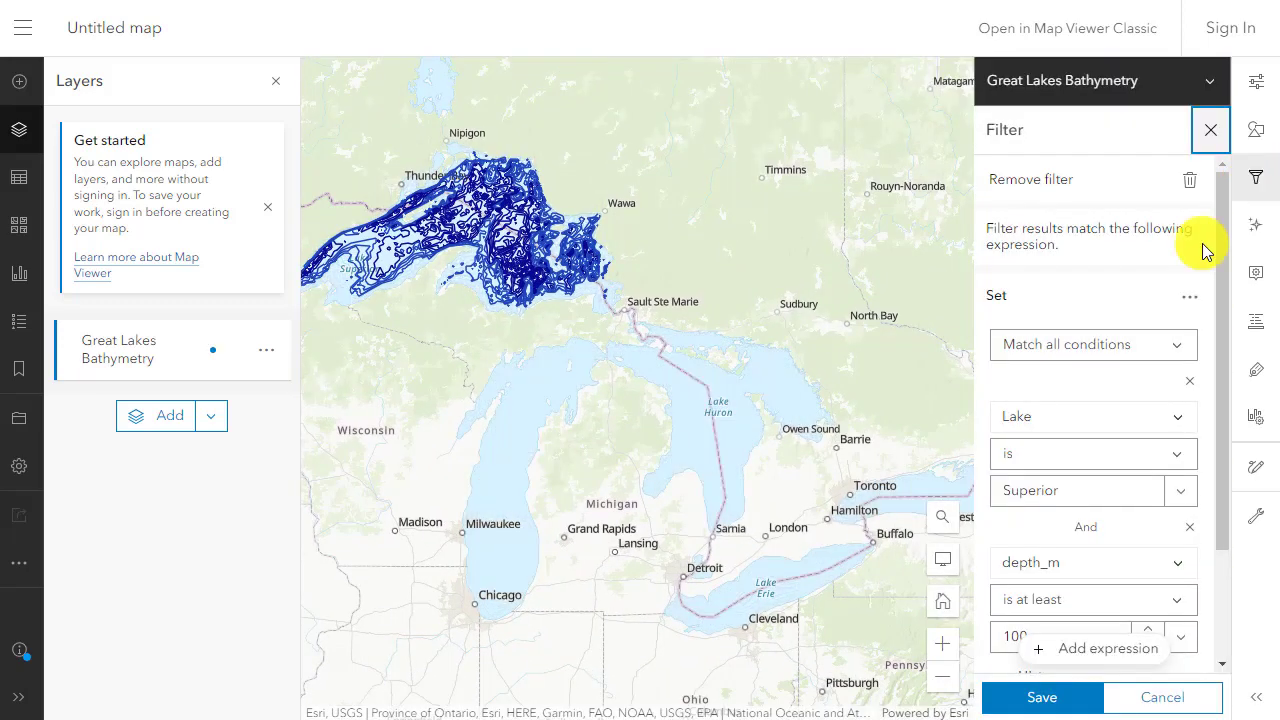
pyautogui.click(784, 466)
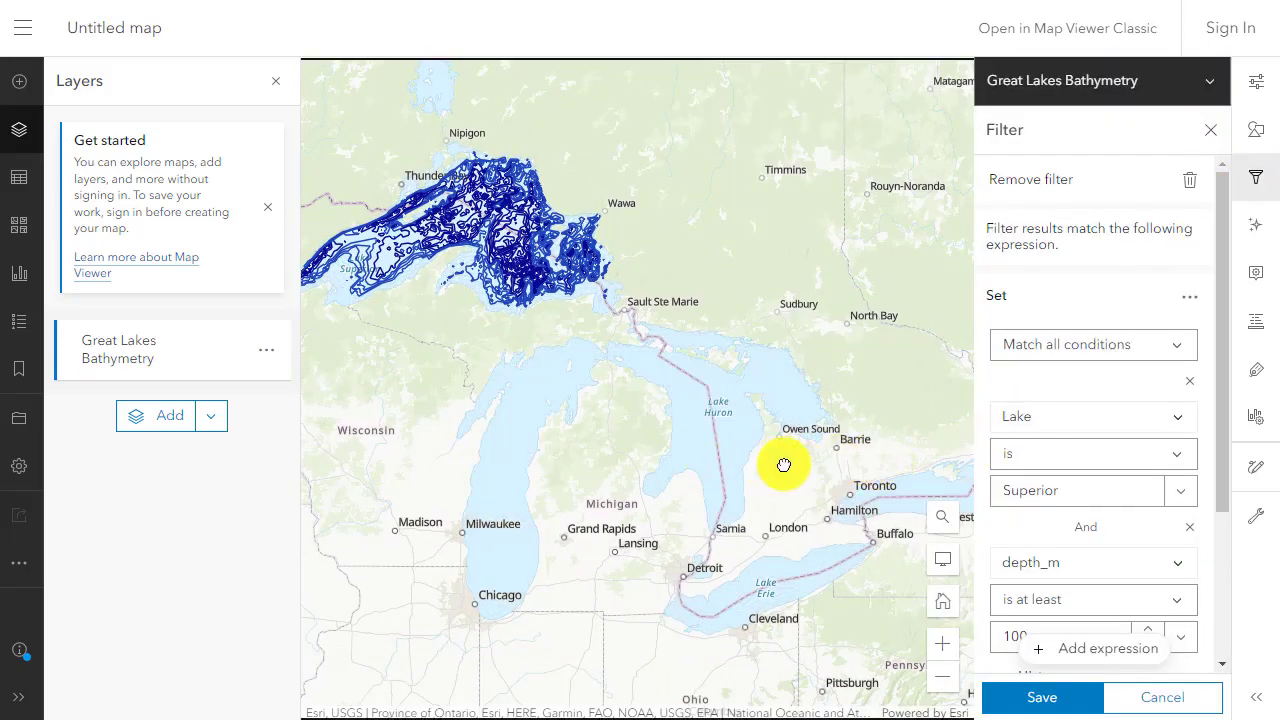
pyautogui.moveTo(784, 466); pyautogui.dragTo(882, 470)
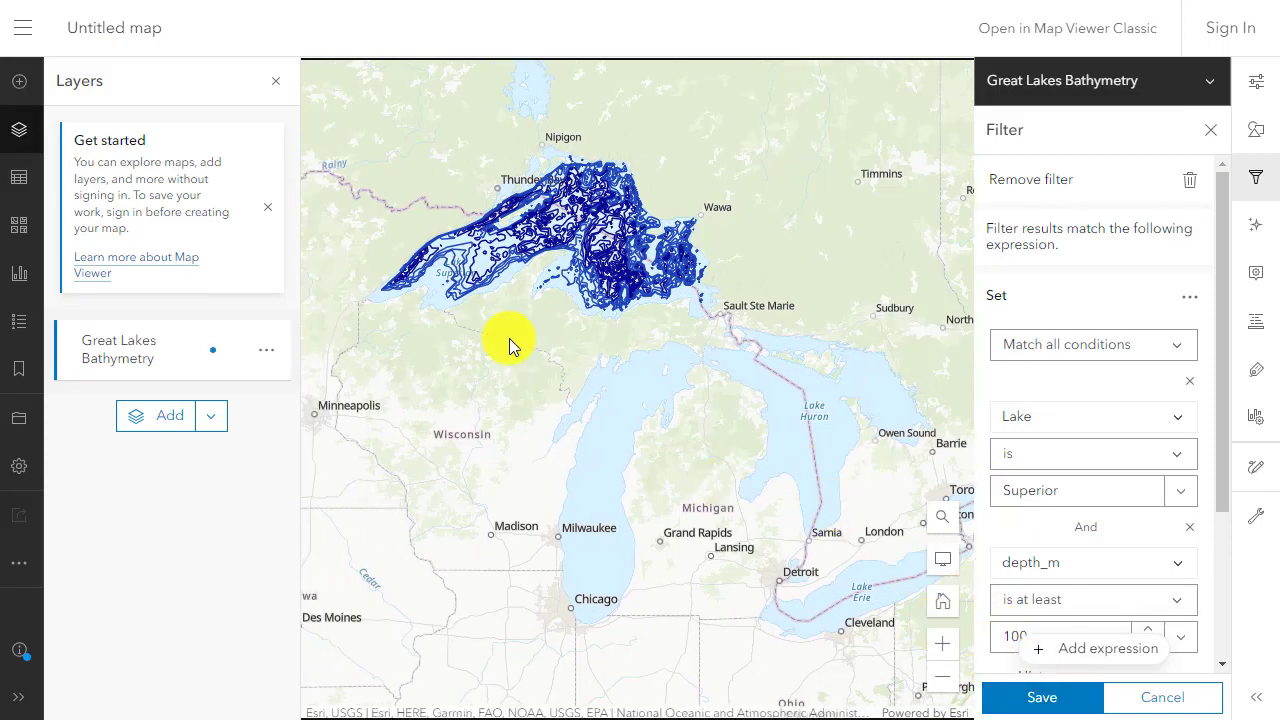
pyautogui.scroll(2, 509, 335)
pyautogui.moveTo(583, 346); pyautogui.dragTo(566, 551)
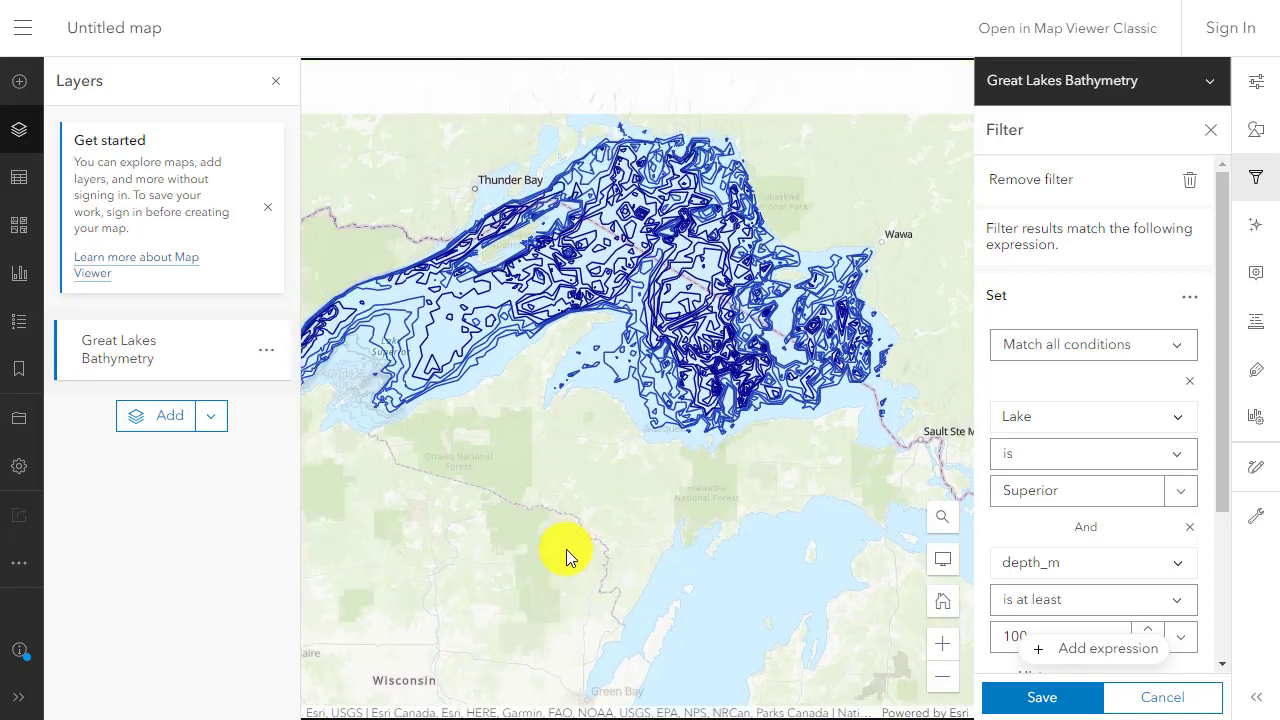
pyautogui.scroll(-2, 577, 531)
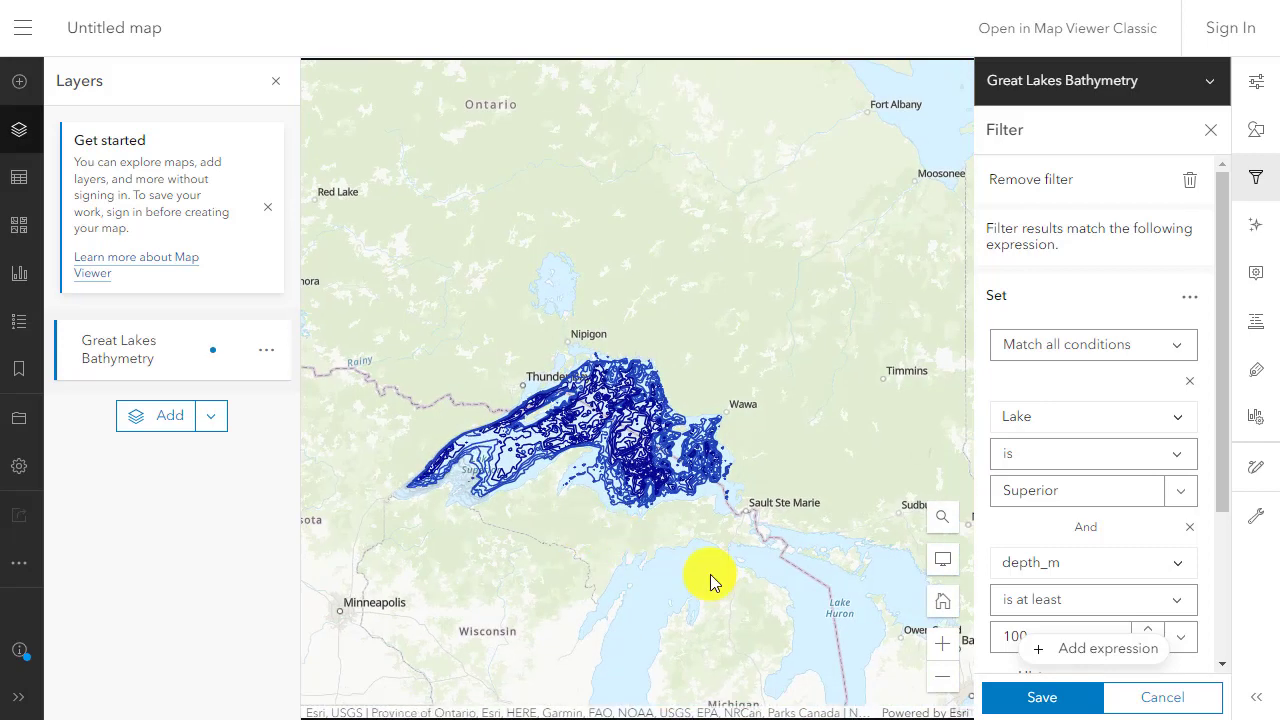
pyautogui.moveTo(750, 530); pyautogui.dragTo(754, 412)
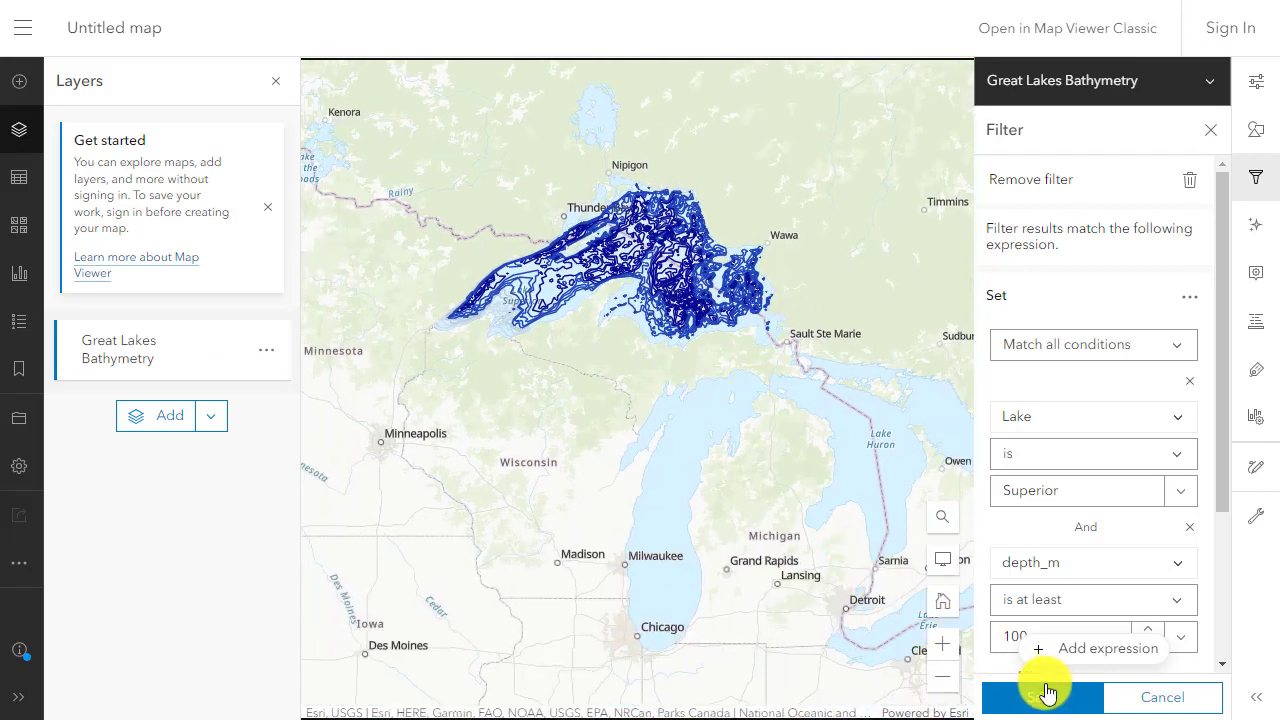
pyautogui.click(1045, 700)
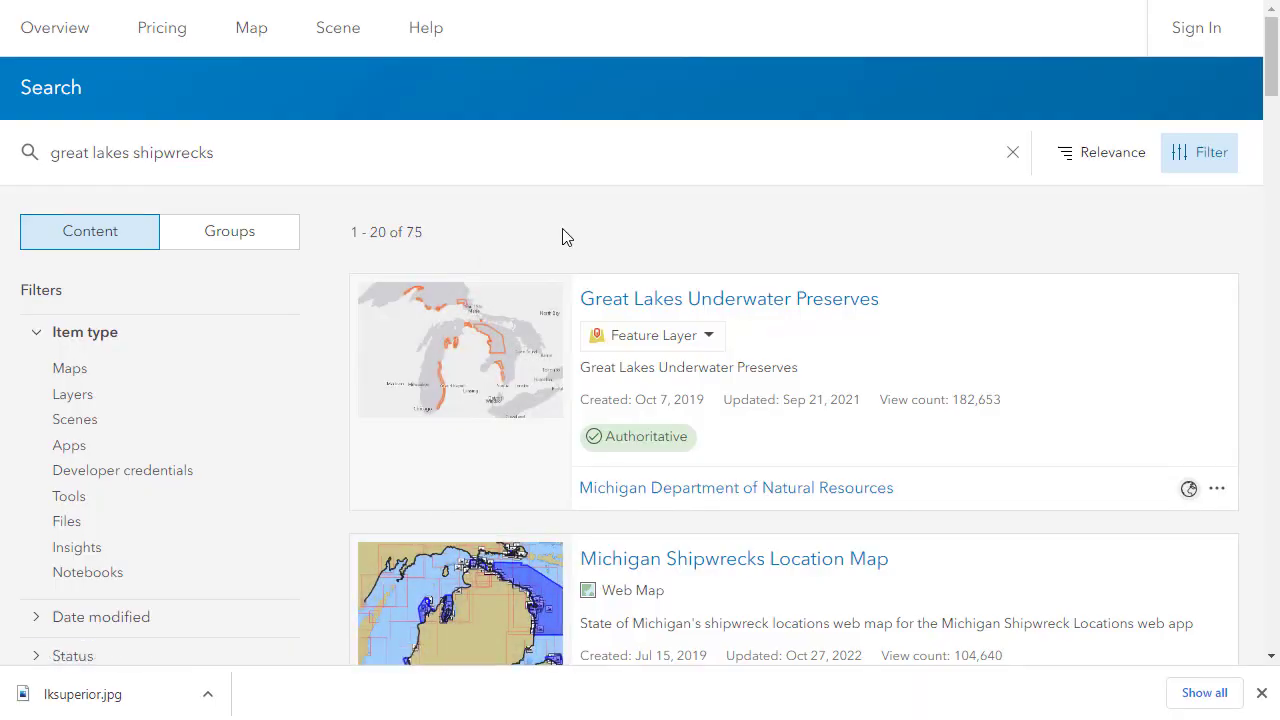
# - Browse the content search results for "great lakes shipwrecks" for usable maps and feature layers
pyautogui.scroll(-1, 562, 236)
pyautogui.scroll(-9, 562, 236)
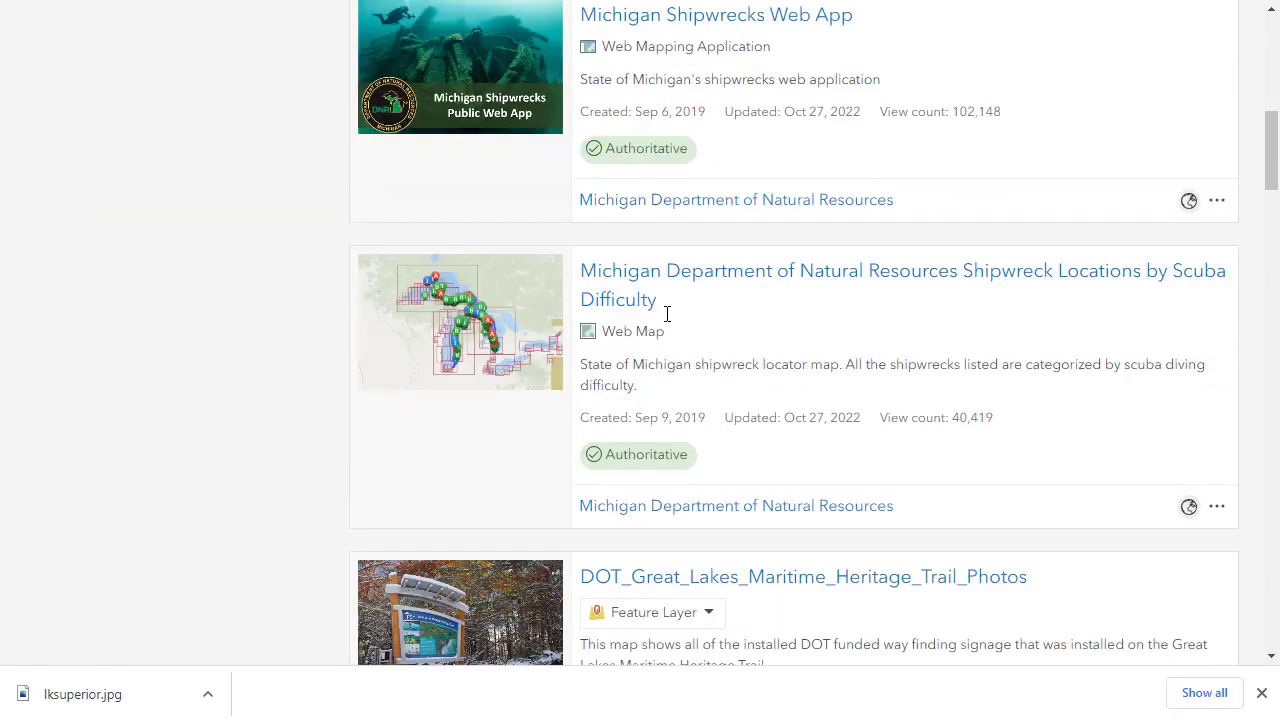
pyautogui.scroll(-11, 667, 313)
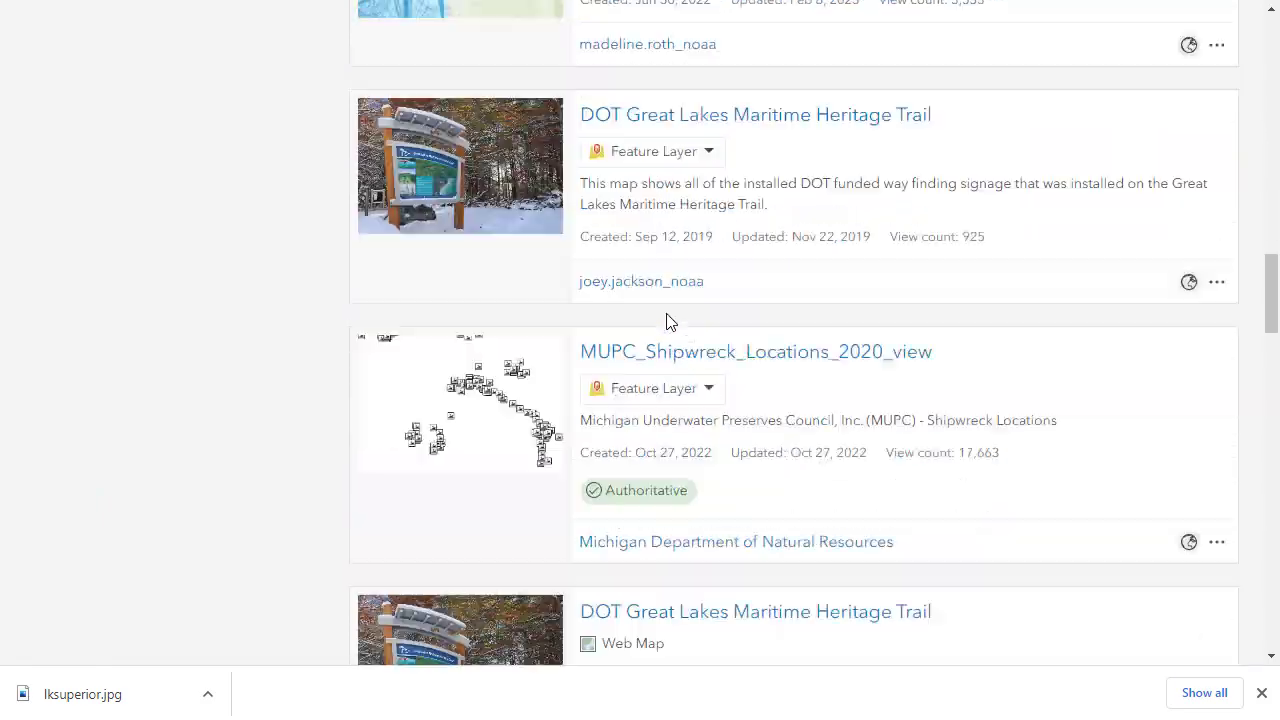
pyautogui.scroll(-5, 667, 320)
pyautogui.scroll(20, 667, 320)
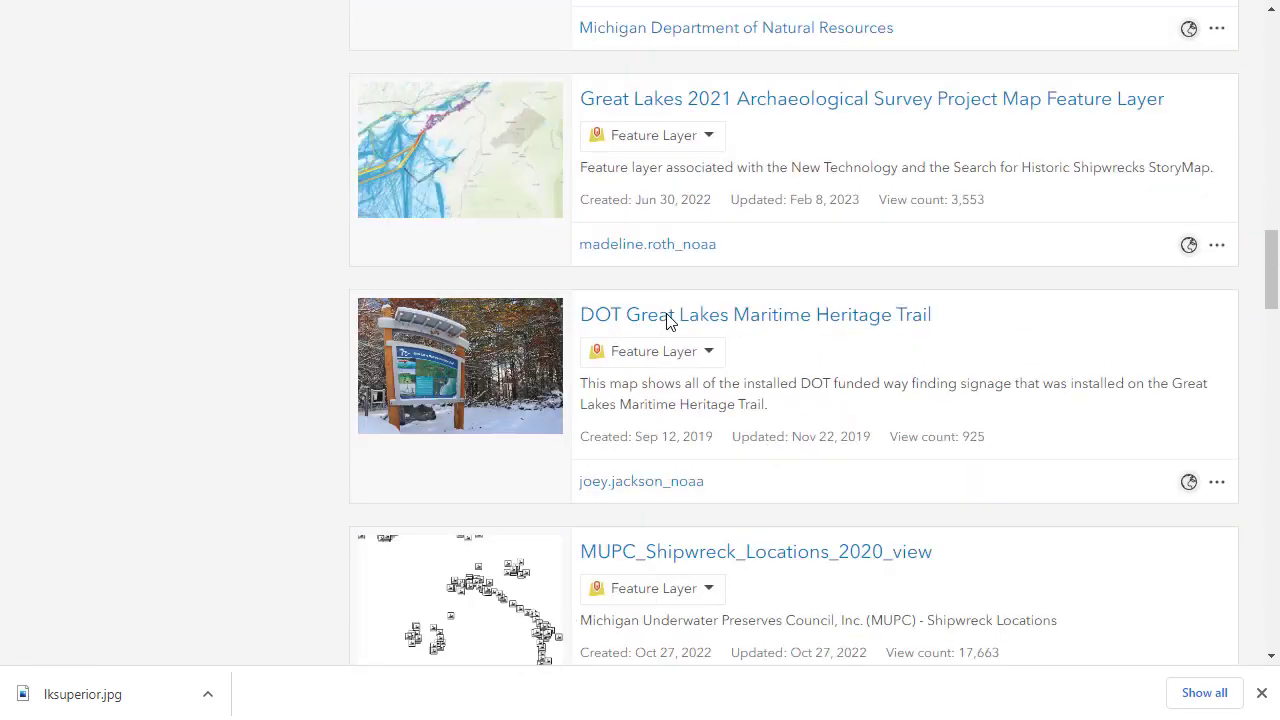